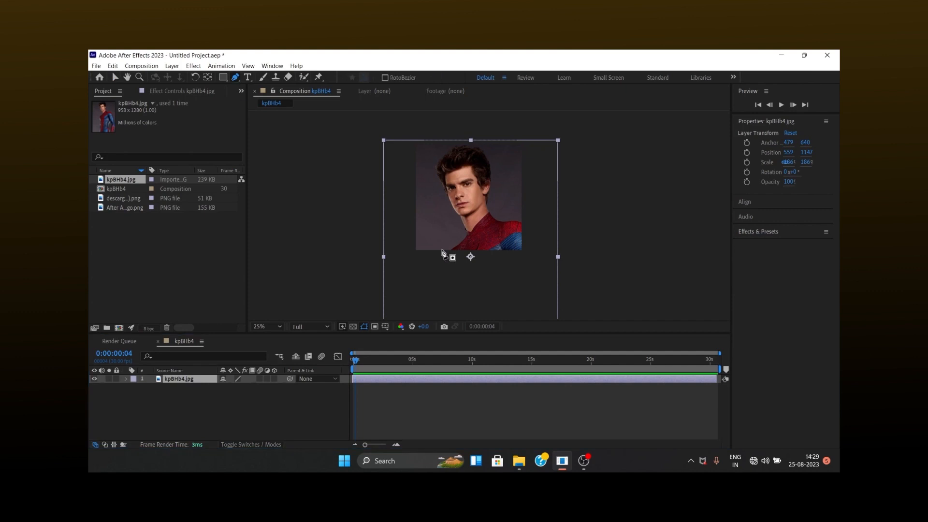
Start a Pen mask on the kpBHb4.jpg portrait layer, tracing from the collar up the neck and along the jaw.
{"action": "scroll", "coordinate": [467, 236], "scroll_direction": "up", "scroll_amount": 2}
{"action": "left_click", "coordinate": [482, 223]}
{"action": "left_click", "coordinate": [483, 217]}
{"action": "left_click", "coordinate": [487, 212]}
{"action": "scroll", "coordinate": [482, 193], "scroll_direction": "up", "scroll_amount": 2}
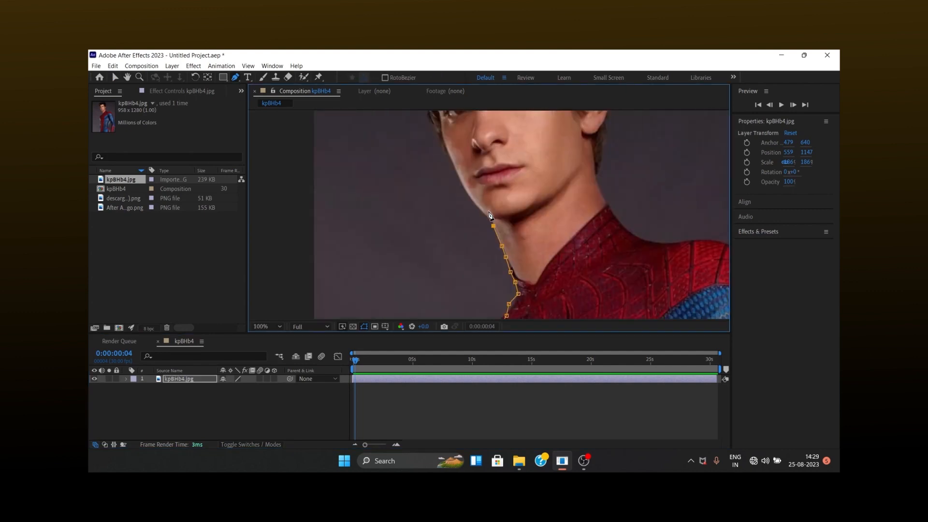
{"action": "scroll", "coordinate": [500, 222], "scroll_direction": "up", "scroll_amount": 2}
{"action": "scroll", "coordinate": [500, 222], "scroll_direction": "down", "scroll_amount": 1}
{"action": "left_click", "coordinate": [517, 300]}
{"action": "left_click", "coordinate": [514, 289]}
{"action": "left_click", "coordinate": [509, 279]}
{"action": "left_click", "coordinate": [498, 254]}
{"action": "left_click", "coordinate": [489, 237]}
{"action": "left_click", "coordinate": [480, 219]}
{"action": "left_click", "coordinate": [485, 213]}
Continue the portrait mask around the outline of the hair and down past the top of the far ear.
{"action": "left_click", "coordinate": [542, 123]}
{"action": "left_click", "coordinate": [556, 118]}
{"action": "left_click", "coordinate": [574, 112]}
{"action": "scroll", "coordinate": [570, 116], "scroll_direction": "down", "scroll_amount": 1}
{"action": "left_click", "coordinate": [540, 163]}
{"action": "left_click", "coordinate": [547, 165]}
{"action": "left_click", "coordinate": [554, 165]}
{"action": "left_click", "coordinate": [560, 165]}
{"action": "scroll", "coordinate": [526, 281], "scroll_direction": "down", "scroll_amount": 1}
{"action": "left_click", "coordinate": [511, 262]}
{"action": "left_click", "coordinate": [512, 270]}
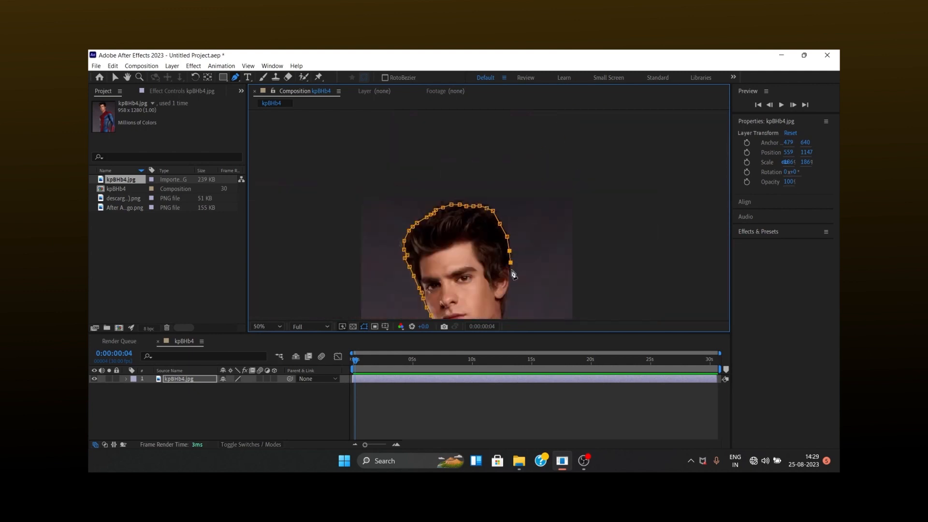
Trace the mask down the side of the head and neck and out along the shoulder of the suit.
{"action": "scroll", "coordinate": [512, 272], "scroll_direction": "up", "scroll_amount": 2}
{"action": "scroll", "coordinate": [444, 159], "scroll_direction": "down", "scroll_amount": 1}
{"action": "left_click", "coordinate": [464, 164]}
{"action": "left_click", "coordinate": [464, 176]}
{"action": "left_click", "coordinate": [460, 186]}
{"action": "left_click", "coordinate": [462, 282]}
{"action": "left_click", "coordinate": [478, 303]}
{"action": "left_click", "coordinate": [497, 319]}
{"action": "left_click", "coordinate": [515, 320]}
{"action": "left_click", "coordinate": [530, 320]}
{"action": "left_click", "coordinate": [561, 319]}
Continue the mask from the shoulder down the image's side edge to the bottom of the composition.
{"action": "scroll", "coordinate": [556, 291], "scroll_direction": "down", "scroll_amount": 1}
{"action": "left_click", "coordinate": [481, 210]}
{"action": "left_click", "coordinate": [487, 214]}
{"action": "left_click", "coordinate": [486, 223]}
{"action": "left_click", "coordinate": [486, 243]}
{"action": "left_click", "coordinate": [487, 259]}
{"action": "left_click", "coordinate": [483, 264]}
{"action": "left_click", "coordinate": [436, 264]}
{"action": "left_click", "coordinate": [389, 264]}
{"action": "key", "text": "ctrl+z"}
{"action": "key", "text": "ctrl+z"}
Complete the portrait mask along the composition's bottom edge back to its starting point with the Pen tool.
{"action": "key", "text": "z"}
{"action": "left_click", "coordinate": [234, 78]}
{"action": "left_click", "coordinate": [472, 263]}
{"action": "left_click", "coordinate": [463, 265]}
{"action": "left_click", "coordinate": [422, 264]}
{"action": "left_click", "coordinate": [399, 264]}
{"action": "left_click", "coordinate": [369, 265]}
{"action": "left_click", "coordinate": [348, 267]}
{"action": "scroll", "coordinate": [487, 215], "scroll_direction": "up", "scroll_amount": 1}
{"action": "scroll", "coordinate": [478, 200], "scroll_direction": "down", "scroll_amount": 2}
Duplicate the masked portrait layer and delete Mask 1 from the lower copy.
{"action": "key", "text": "v"}
{"action": "left_click", "coordinate": [190, 379]}
{"action": "key", "text": "ctrl+d"}
{"action": "left_click", "coordinate": [180, 387]}
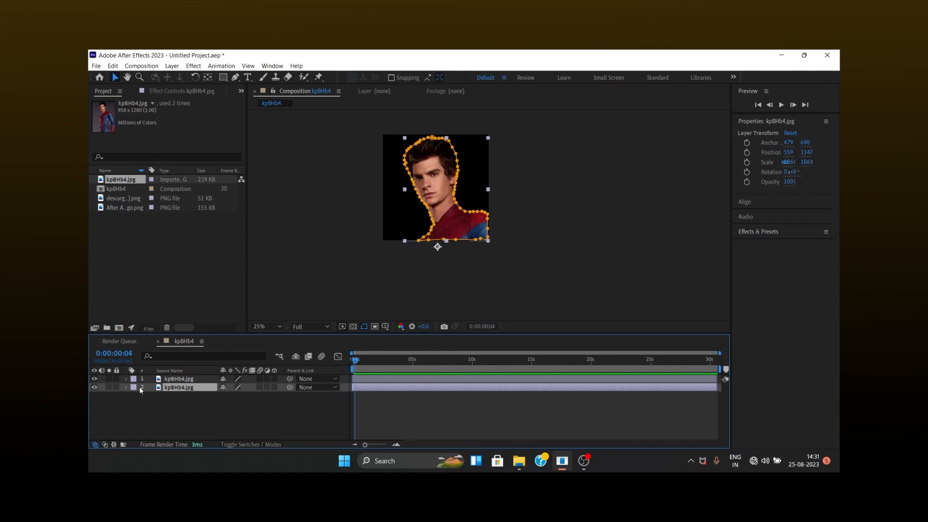
{"action": "left_click", "coordinate": [126, 387]}
{"action": "left_click", "coordinate": [169, 396]}
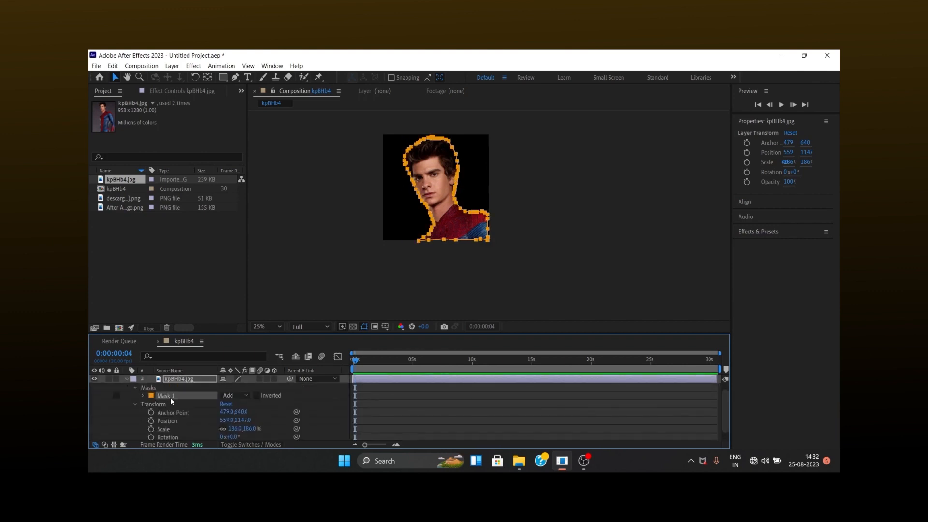
{"action": "key", "text": "Delete"}
Add After Affect Logo.png as the top layer of the kpBHb4 composition and scale it to 185%.
{"action": "left_click_drag", "start_coordinate": [165, 207], "coordinate": [354, 364]}
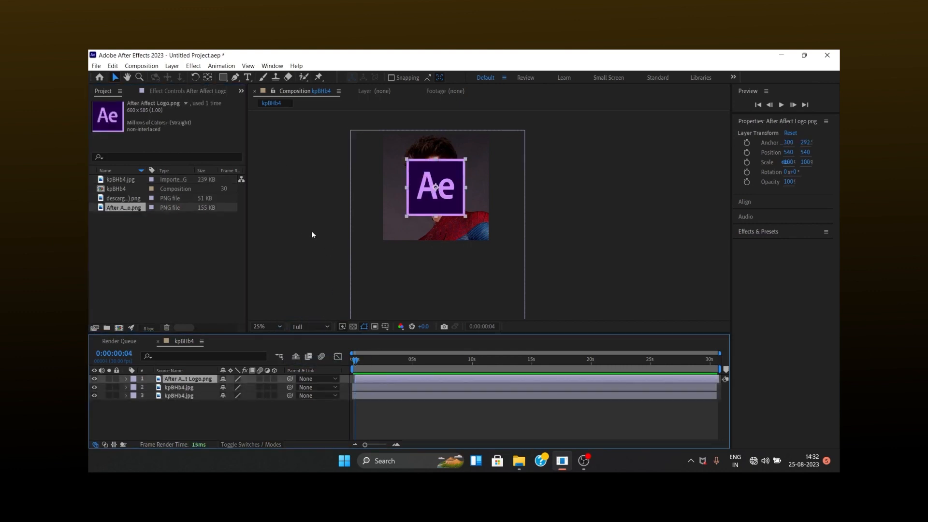
{"action": "key", "text": "s"}
{"action": "mouse_move", "coordinate": [236, 387]}
{"action": "left_mouse_down"}
{"action": "mouse_move", "coordinate": [276, 382]}
{"action": "mouse_move", "coordinate": [233, 388]}
{"action": "left_mouse_up"}
{"action": "left_click", "coordinate": [366, 263]}
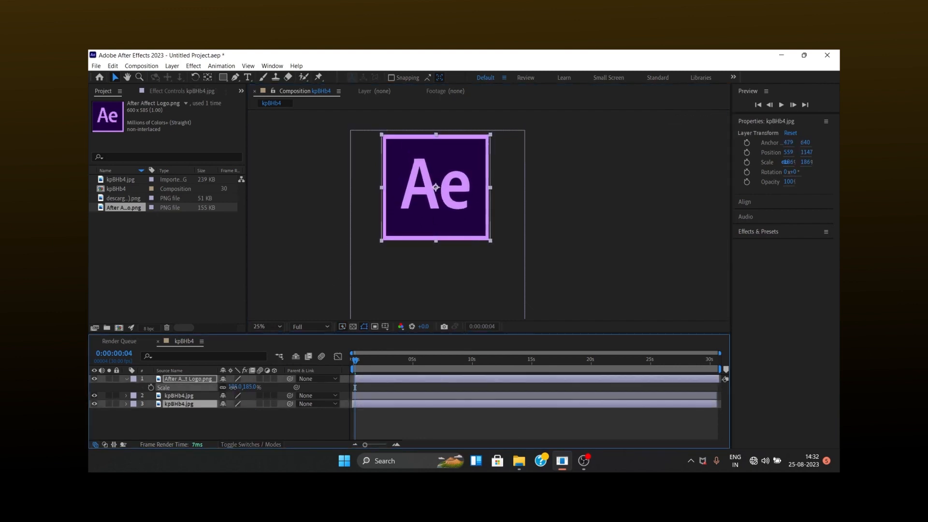
Pre-compose the logo layer as After Affect Logo.png Comp 1, moving all attributes, and open the new composition.
{"action": "right_click", "coordinate": [191, 379]}
{"action": "left_click", "coordinate": [218, 346]}
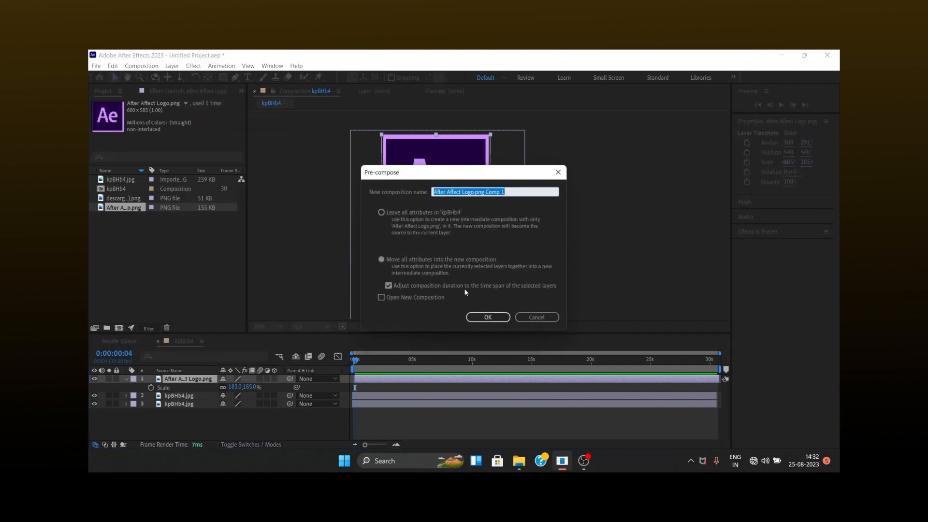
{"action": "left_click", "coordinate": [489, 318]}
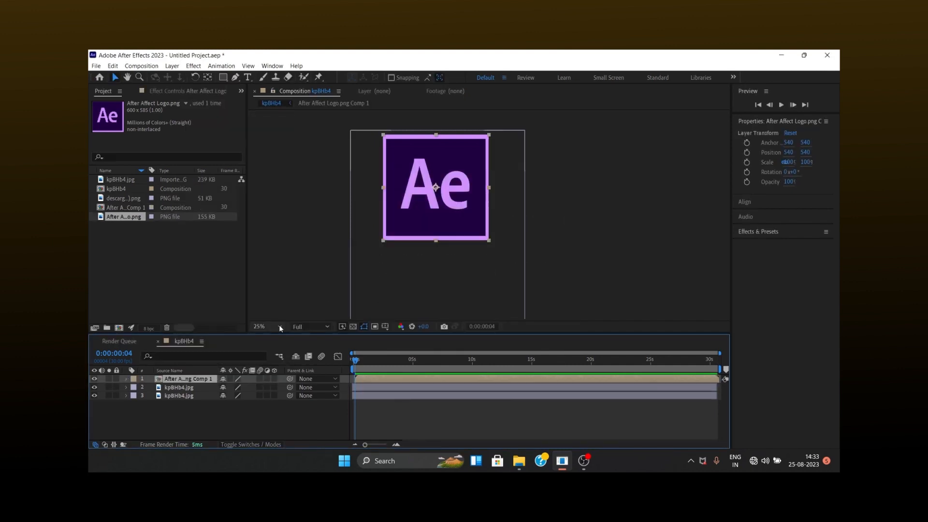
{"action": "double_click", "coordinate": [376, 380]}
Apply Hue/Saturation to the logo with Master Hue at 130° and Master Saturation at -6.
{"action": "left_click", "coordinate": [776, 175]}
{"action": "left_click", "coordinate": [769, 189]}
{"action": "type", "text": "hue"}
{"action": "left_click_drag", "start_coordinate": [780, 266], "coordinate": [503, 242]}
{"action": "left_click_drag", "start_coordinate": [184, 165], "coordinate": [169, 201]}
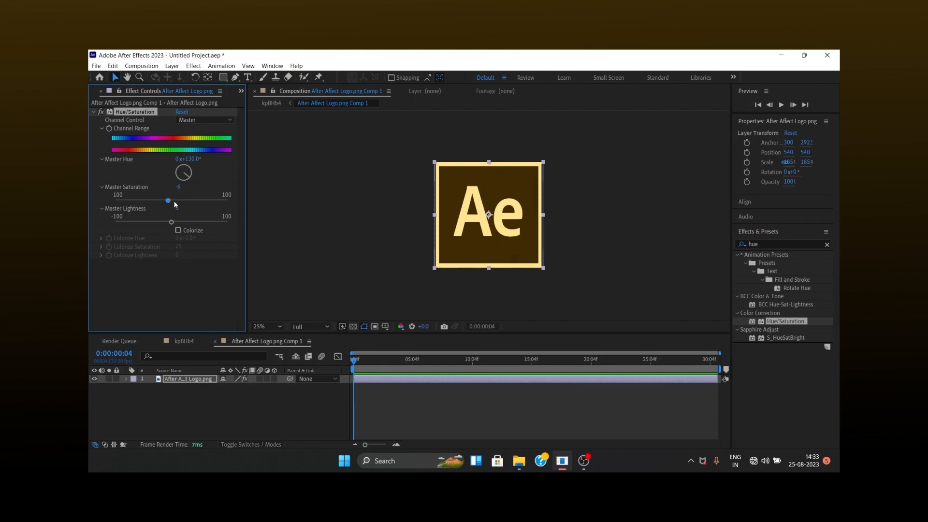
Apply CC Light Sweep to the logo, with its center at about 302.2, 297.6 and its direction at 46°.
{"action": "left_click", "coordinate": [828, 245]}
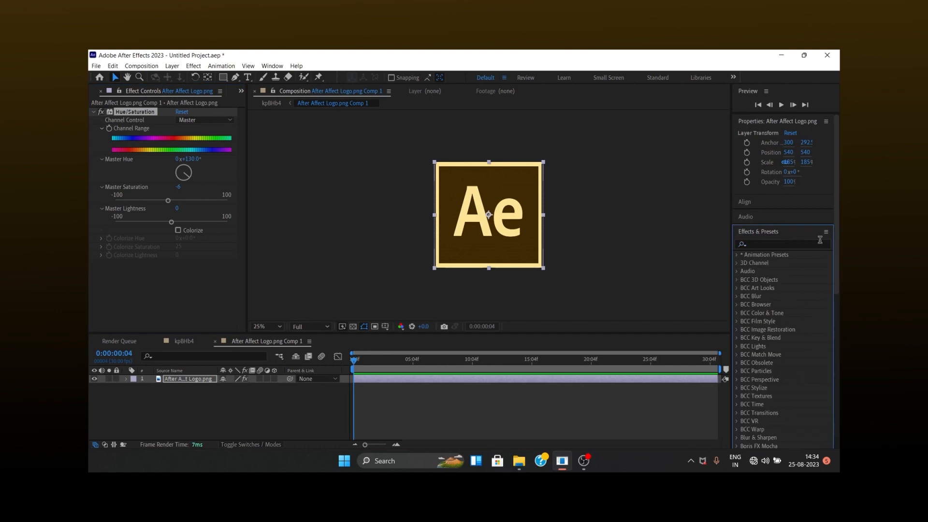
{"action": "left_click", "coordinate": [779, 243]}
{"action": "type", "text": "light s"}
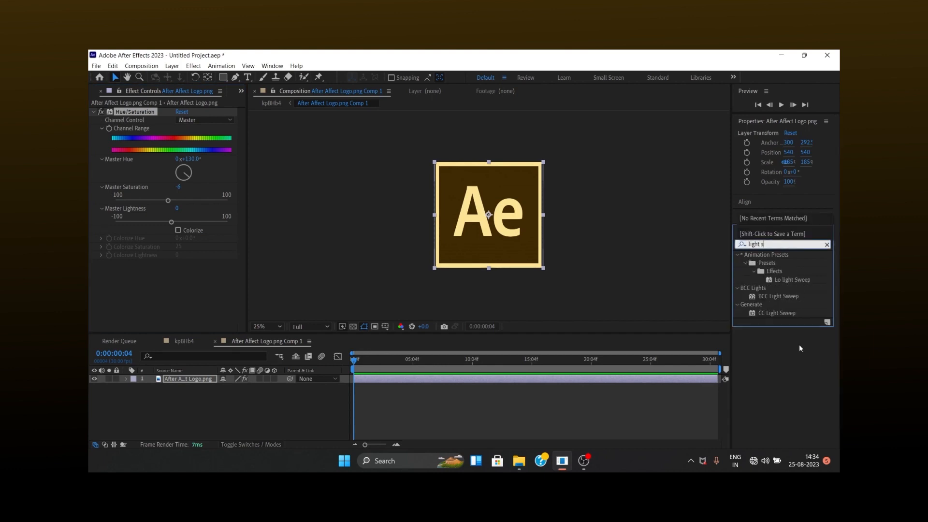
{"action": "left_click_drag", "start_coordinate": [784, 313], "coordinate": [503, 224]}
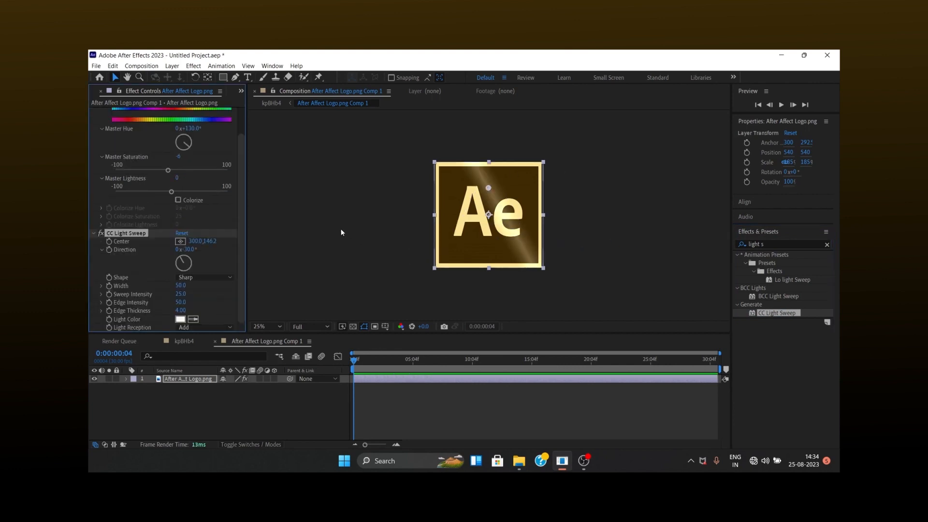
{"action": "left_click_drag", "start_coordinate": [190, 252], "coordinate": [236, 258]}
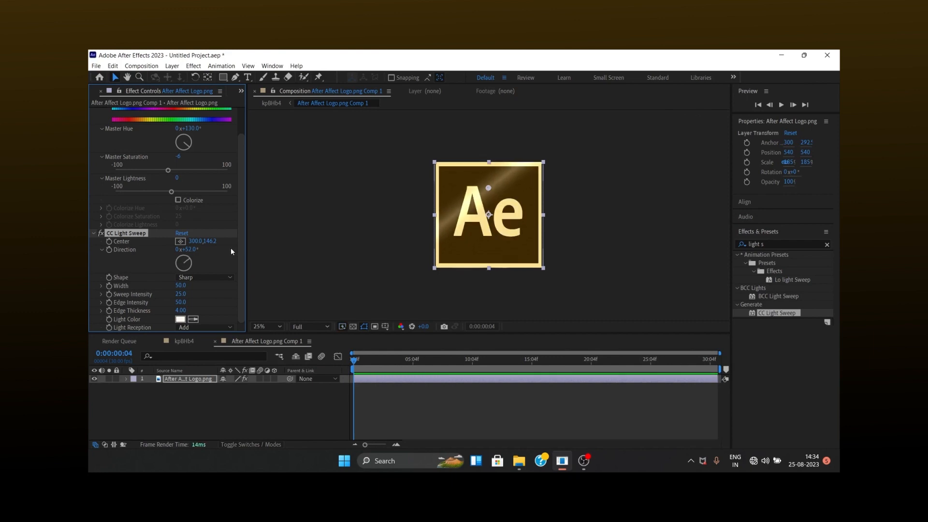
{"action": "left_click_drag", "start_coordinate": [489, 189], "coordinate": [489, 215]}
{"action": "left_click_drag", "start_coordinate": [185, 250], "coordinate": [189, 250]}
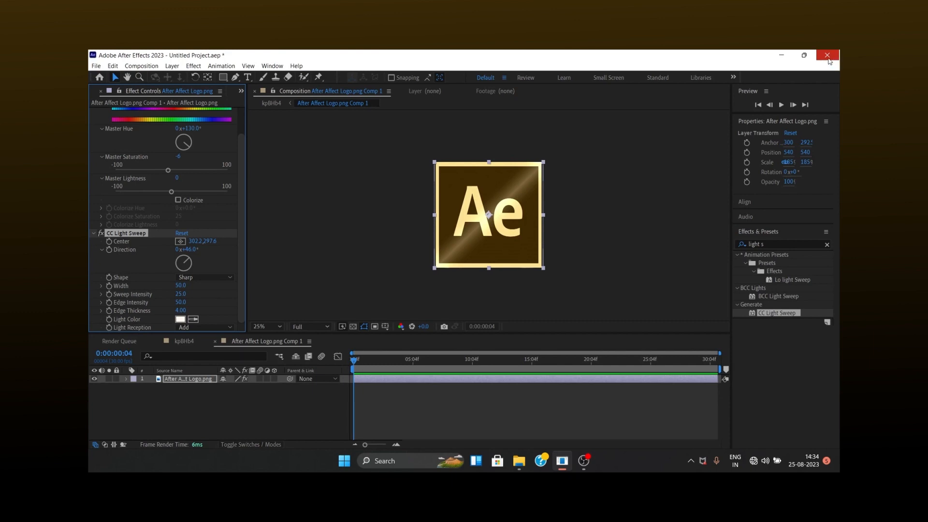
Apply the S_Gradient effect to the logo and set its Combine mode to Overlay.
{"action": "left_click", "coordinate": [783, 243]}
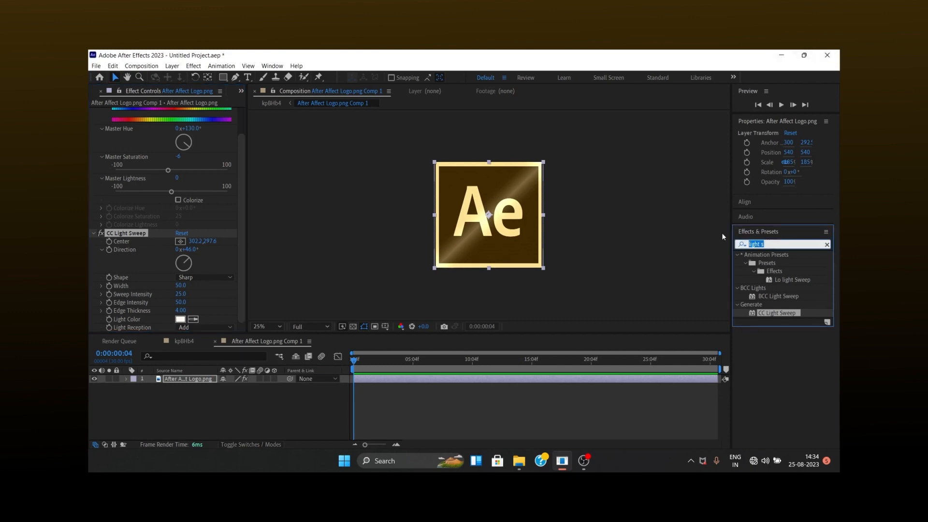
{"action": "type", "text": "grad"}
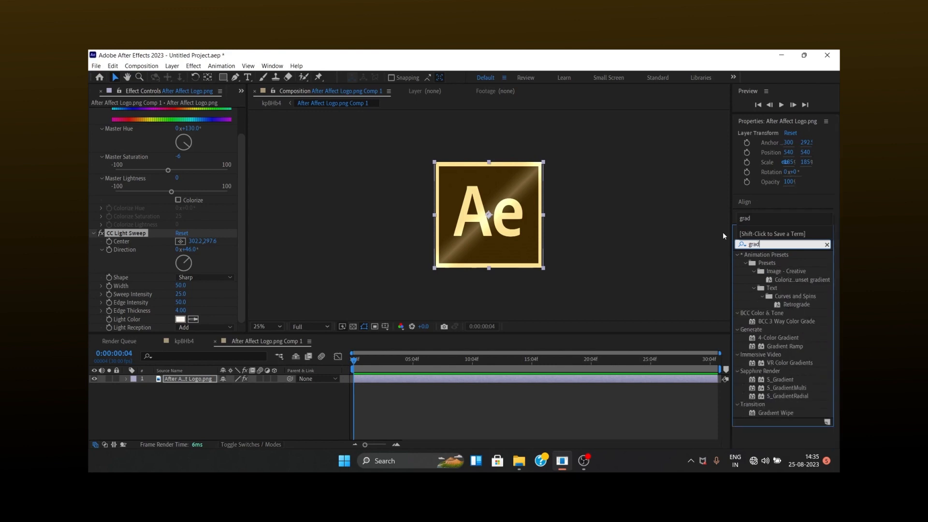
{"action": "left_click_drag", "start_coordinate": [787, 376], "coordinate": [600, 378]}
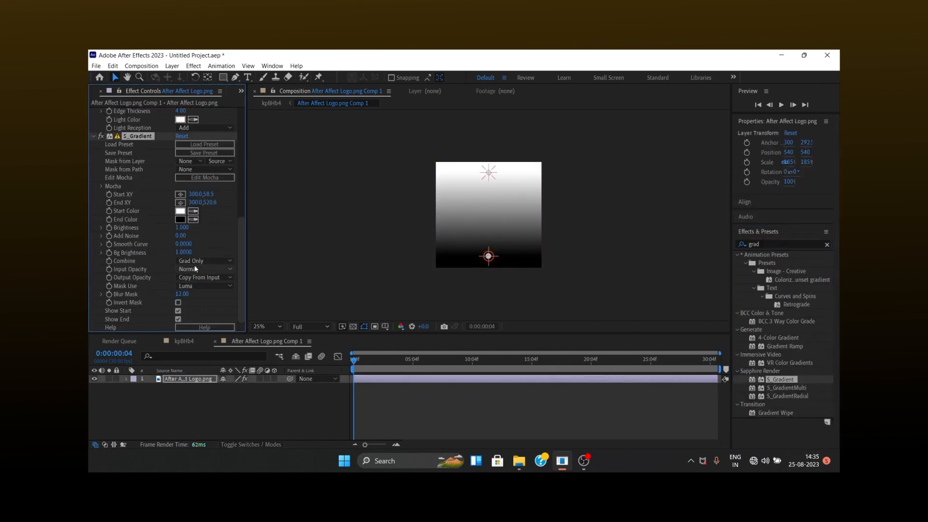
{"action": "left_click", "coordinate": [196, 269]}
{"action": "left_click", "coordinate": [196, 261]}
{"action": "left_click", "coordinate": [201, 322]}
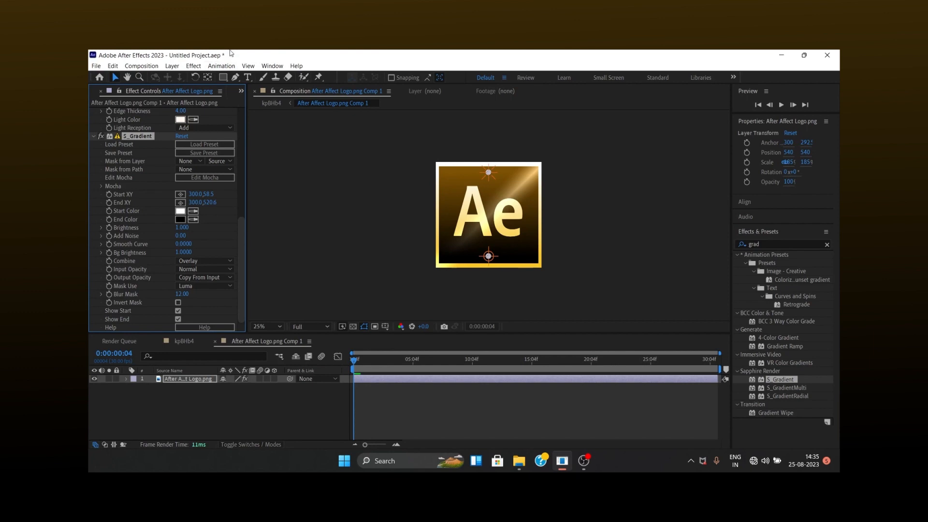
Move the gradient's start point near the logo's center at about 335, 205 and its end point to the lower-left corner.
{"action": "left_click_drag", "start_coordinate": [488, 172], "coordinate": [508, 190]}
{"action": "left_click_drag", "start_coordinate": [489, 256], "coordinate": [455, 254]}
{"action": "left_click_drag", "start_coordinate": [507, 189], "coordinate": [495, 197]}
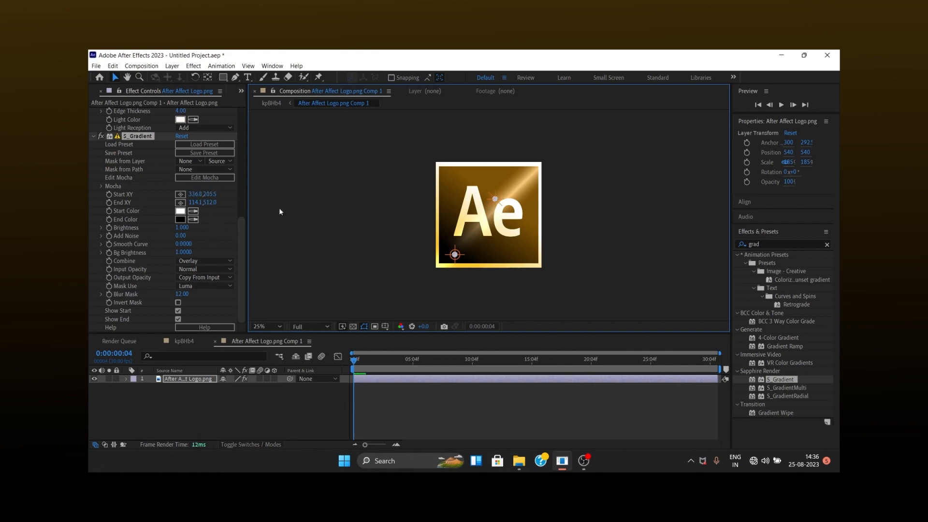
{"action": "right_click", "coordinate": [382, 391]}
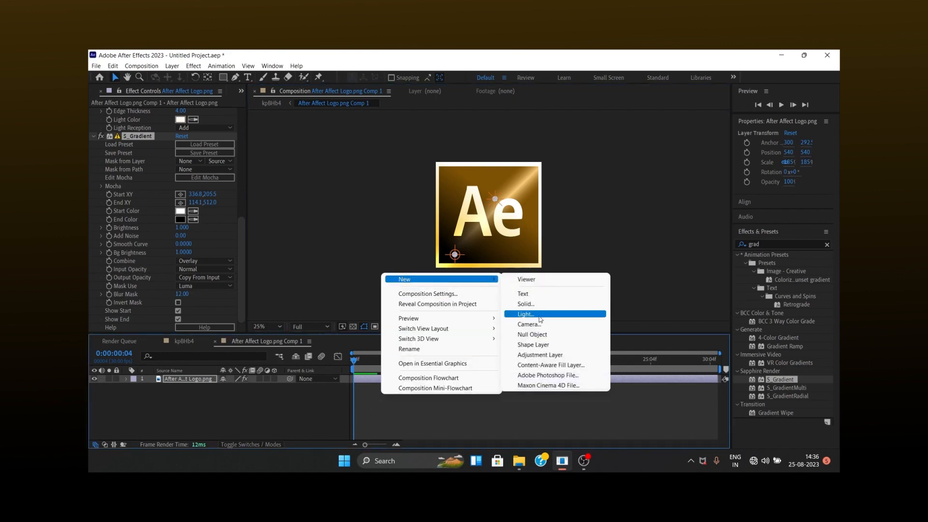
{"action": "left_click", "coordinate": [525, 295]}
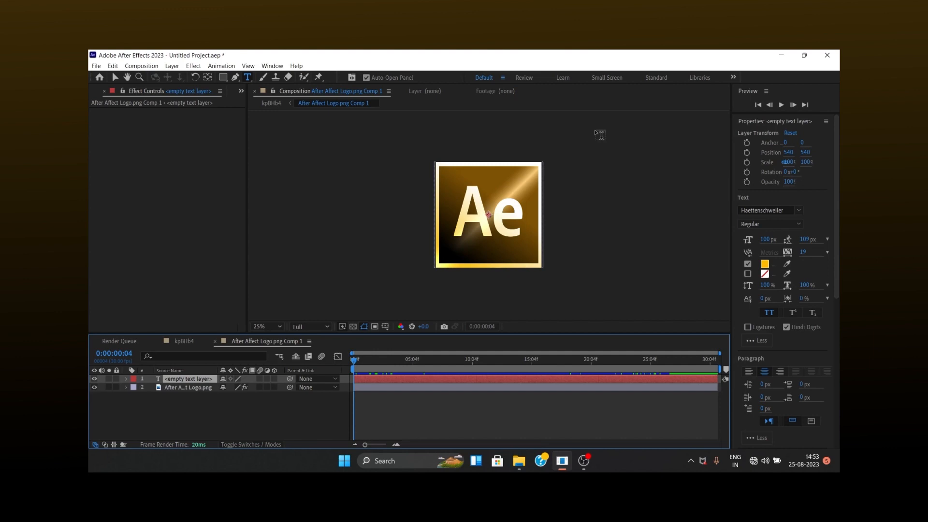
{"action": "key", "text": "p"}
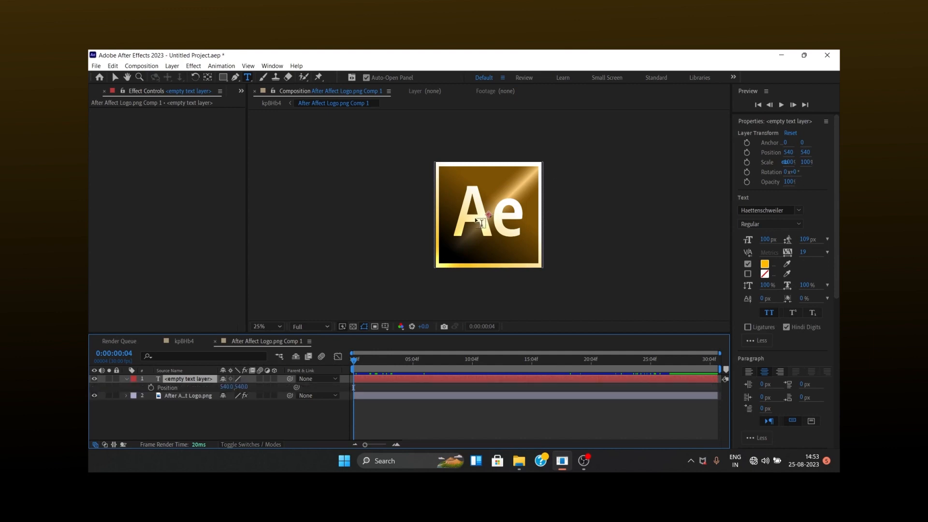
{"action": "key", "text": "Delete"}
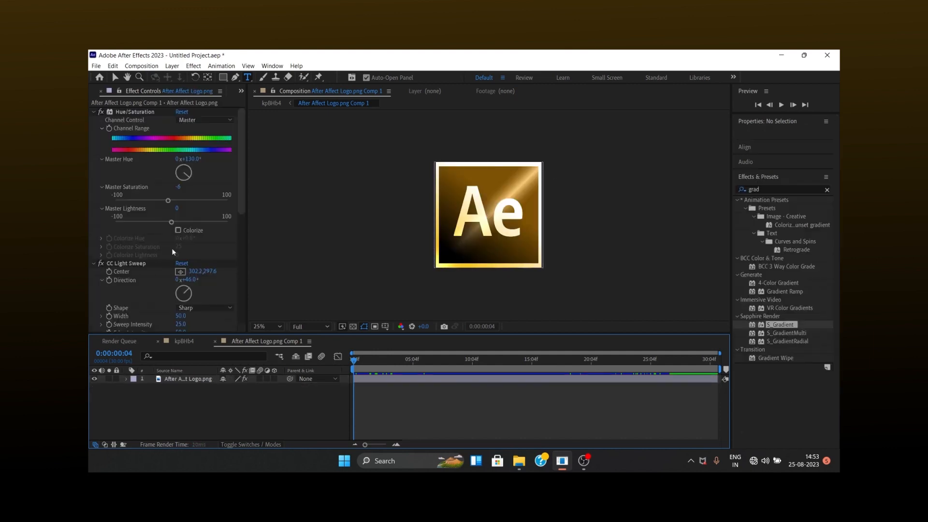
Add a text layer reading "P2R7H" above the logo layer.
{"action": "right_click", "coordinate": [402, 416]}
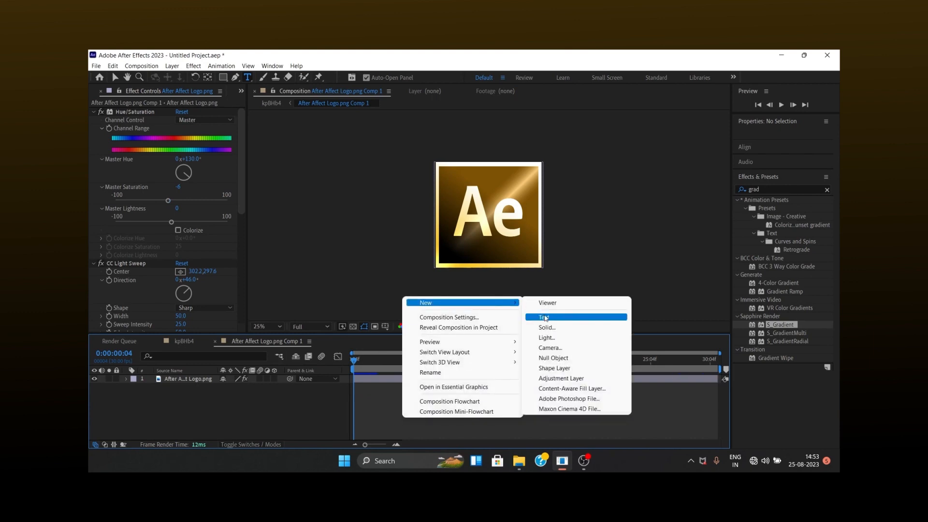
{"action": "left_click", "coordinate": [537, 317]}
{"action": "type", "text": "p"}
{"action": "key", "text": "BackSpace"}
{"action": "type", "text": "P2R7H"}
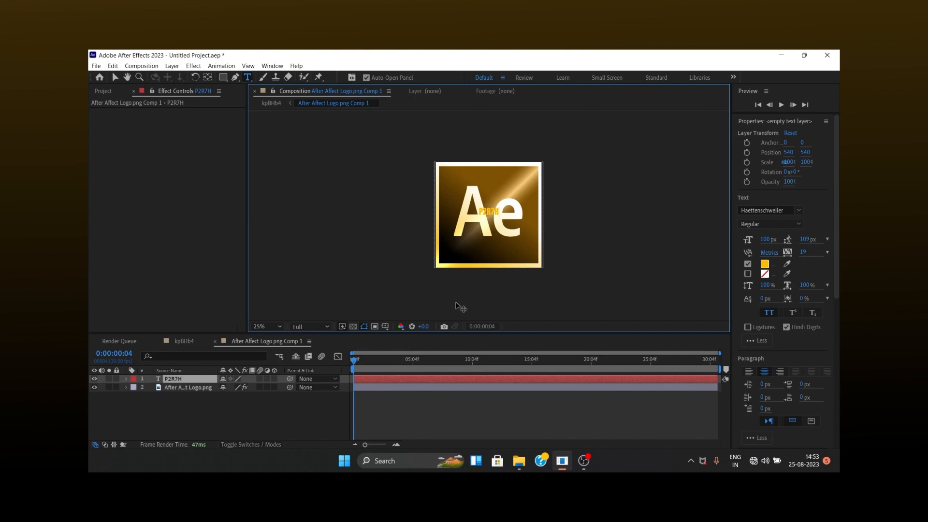
Set the fill color of the P2R7H text to white.
{"action": "left_click", "coordinate": [766, 264]}
{"action": "left_click_drag", "start_coordinate": [425, 212], "coordinate": [101, 108]}
{"action": "left_click", "coordinate": [561, 196]}
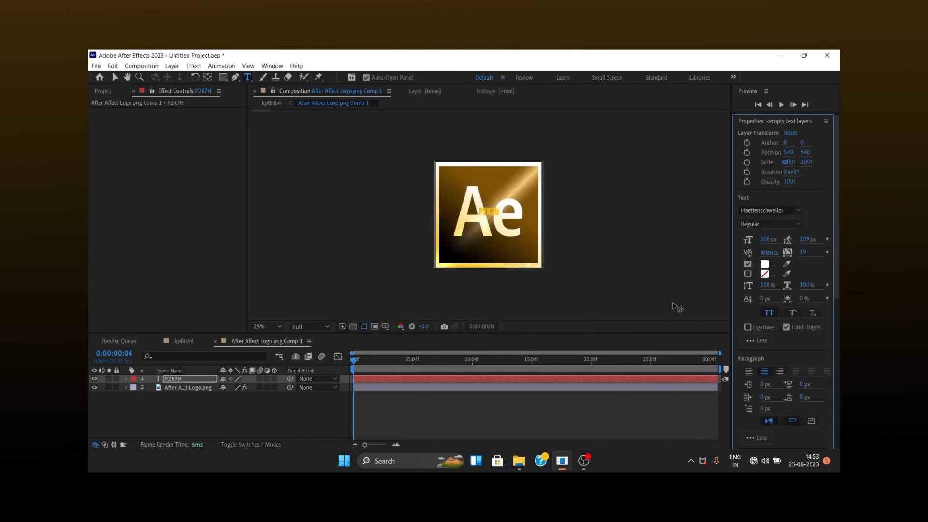
{"action": "left_click", "coordinate": [555, 379]}
{"action": "left_click", "coordinate": [765, 265]}
{"action": "left_click_drag", "start_coordinate": [416, 213], "coordinate": [272, 156]}
{"action": "left_click", "coordinate": [574, 194]}
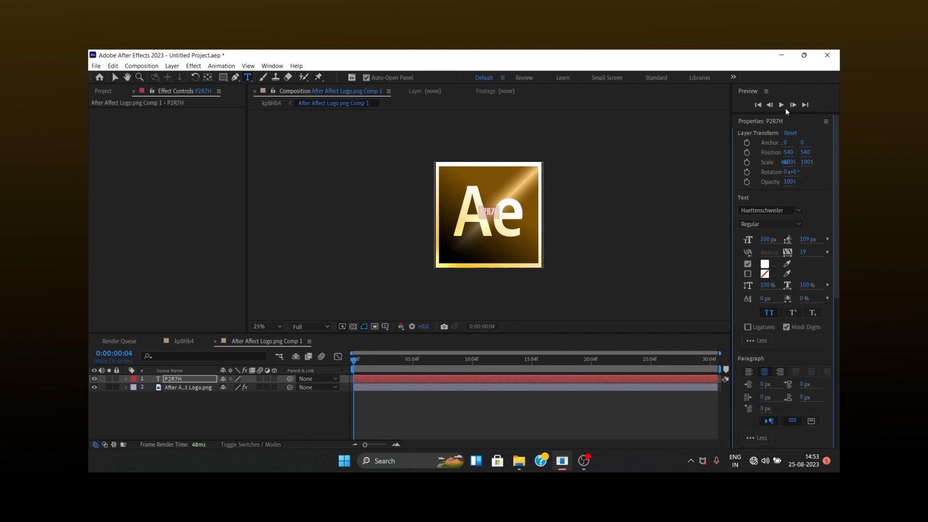
Set the text's font to Arial in the Black style.
{"action": "left_click", "coordinate": [800, 210]}
{"action": "left_click_drag", "start_coordinate": [835, 292], "coordinate": [820, 242]}
{"action": "left_click", "coordinate": [656, 297]}
{"action": "left_click", "coordinate": [680, 375]}
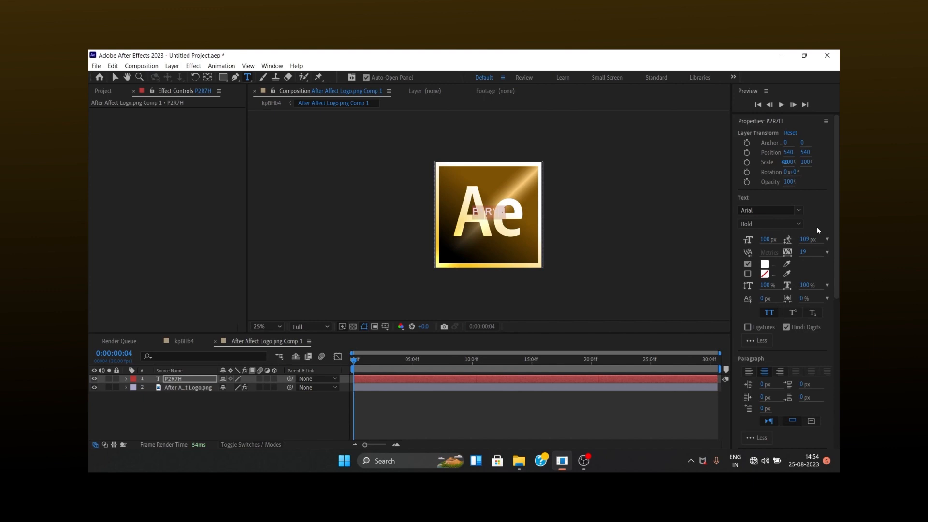
{"action": "left_click", "coordinate": [789, 221]}
{"action": "left_click", "coordinate": [768, 317]}
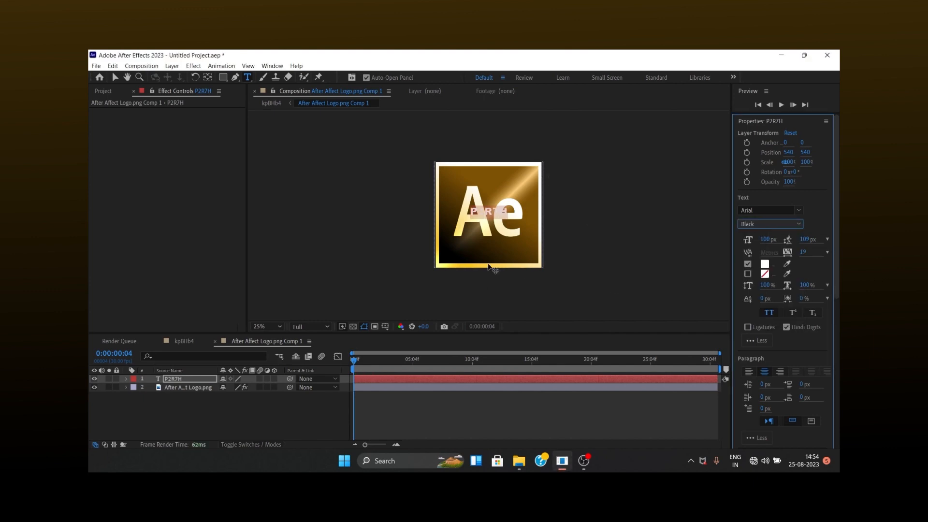
Replace the text with "P2r7h" and turn off All Caps.
{"action": "key", "text": "BackSpace"}
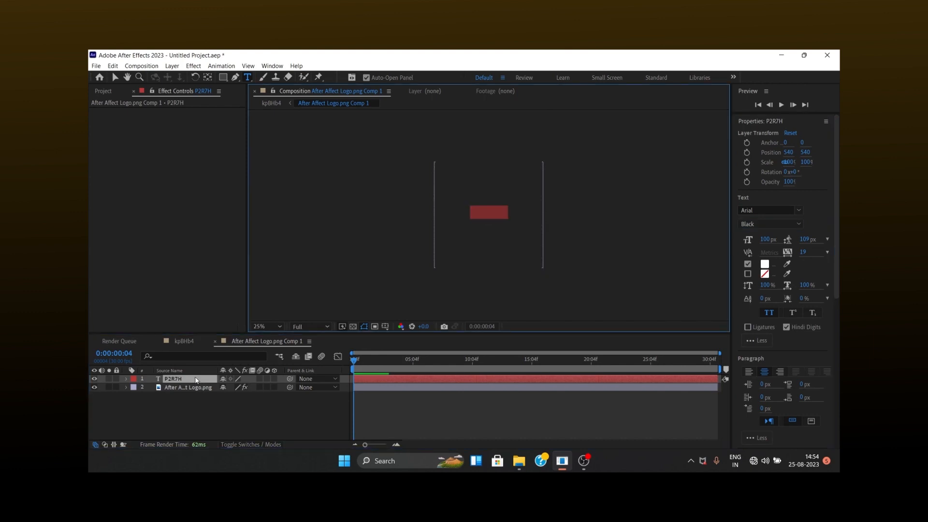
{"action": "type", "text": "P2r7h"}
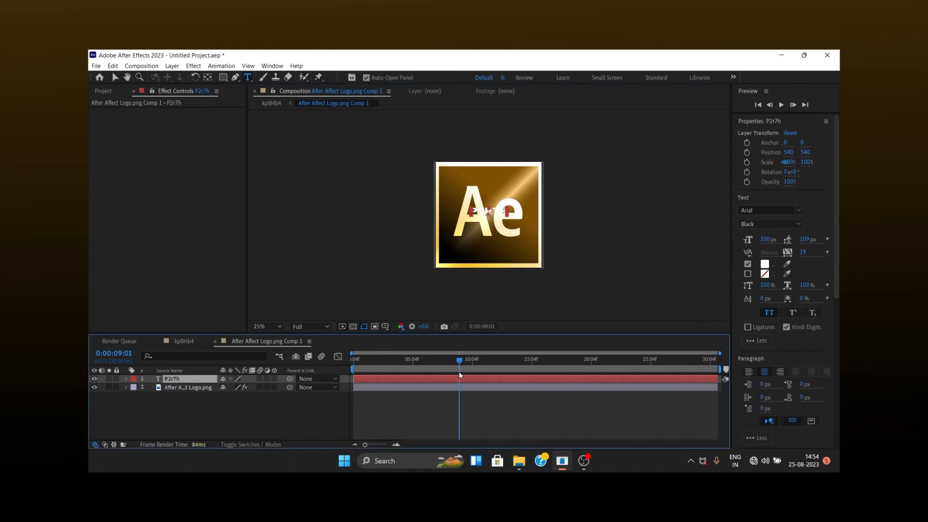
{"action": "left_click", "coordinate": [766, 314]}
Place the P2r7h text in the logo's upper-right corner at 872, 144, with 99 px font size and 103% horizontal scale.
{"action": "left_click_drag", "start_coordinate": [571, 250], "coordinate": [608, 203]}
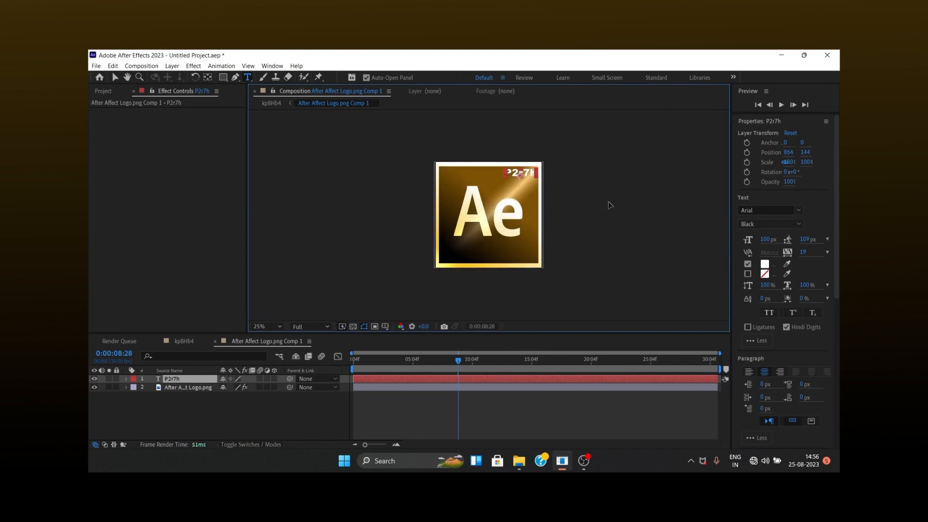
{"action": "mouse_move", "coordinate": [764, 240]}
{"action": "left_mouse_down"}
{"action": "mouse_move", "coordinate": [752, 239]}
{"action": "mouse_move", "coordinate": [761, 240]}
{"action": "left_mouse_up"}
{"action": "left_click_drag", "start_coordinate": [579, 196], "coordinate": [581, 198]}
{"action": "left_click", "coordinate": [492, 381]}
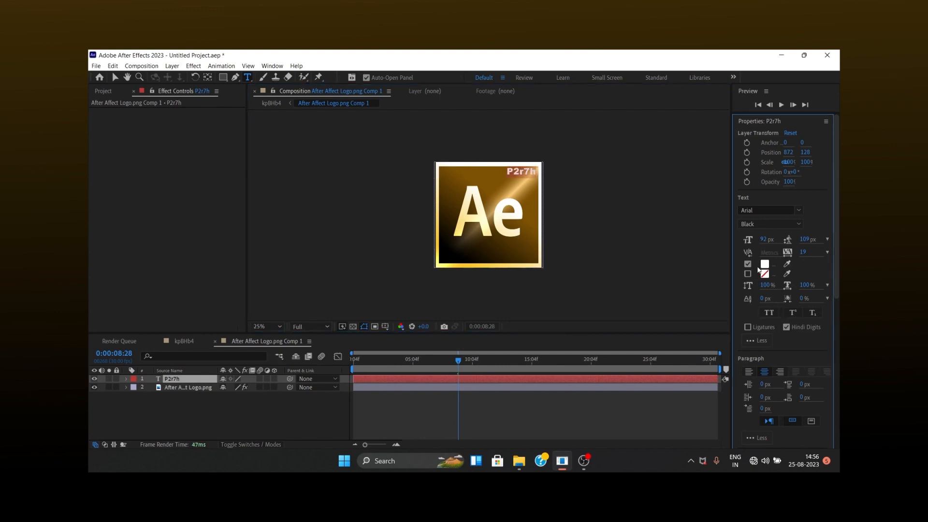
{"action": "mouse_move", "coordinate": [759, 238]}
{"action": "left_mouse_down"}
{"action": "mouse_move", "coordinate": [770, 244]}
{"action": "mouse_move", "coordinate": [760, 240]}
{"action": "left_mouse_up"}
{"action": "left_click_drag", "start_coordinate": [551, 196], "coordinate": [578, 191]}
{"action": "left_click_drag", "start_coordinate": [808, 287], "coordinate": [809, 287]}
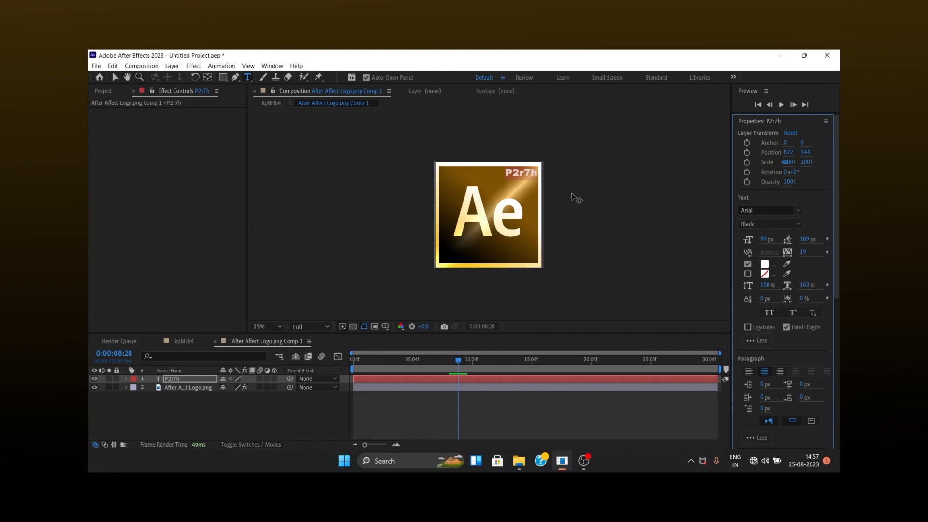
{"action": "left_click", "coordinate": [529, 185]}
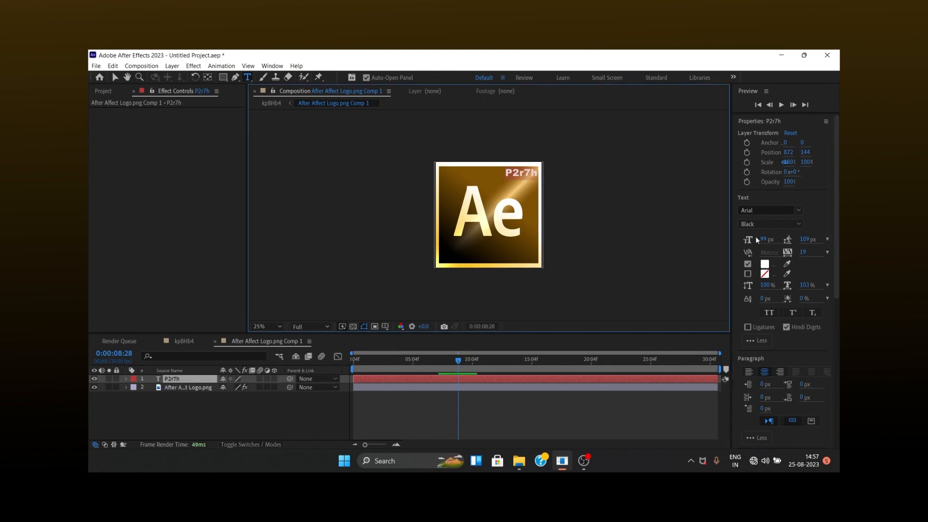
Apply the Drop Shadow effect to the P2r7h text layer, with opacity at 54% and softness at 9.
{"action": "left_click_drag", "start_coordinate": [592, 174], "coordinate": [591, 175]}
{"action": "key", "text": "ctrl+5"}
{"action": "type", "text": "drop"}
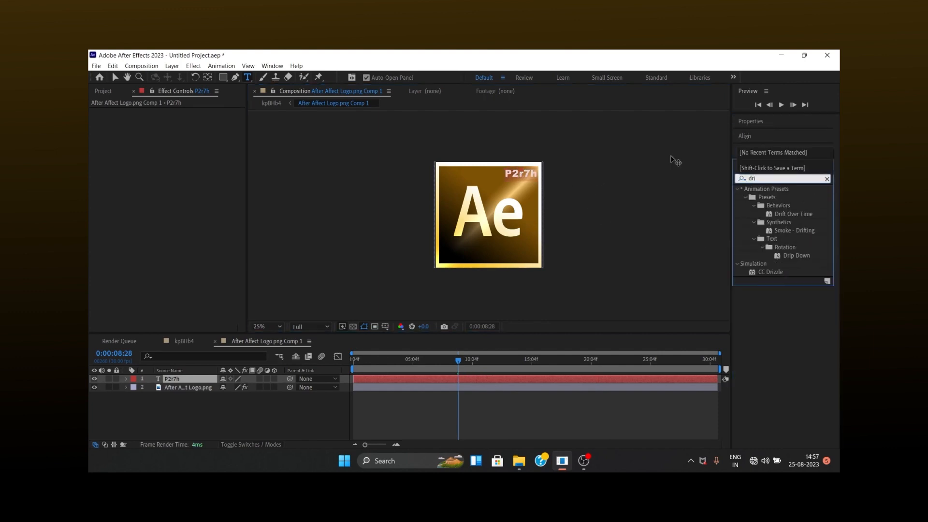
{"action": "left_click_drag", "start_coordinate": [783, 389], "coordinate": [489, 379]}
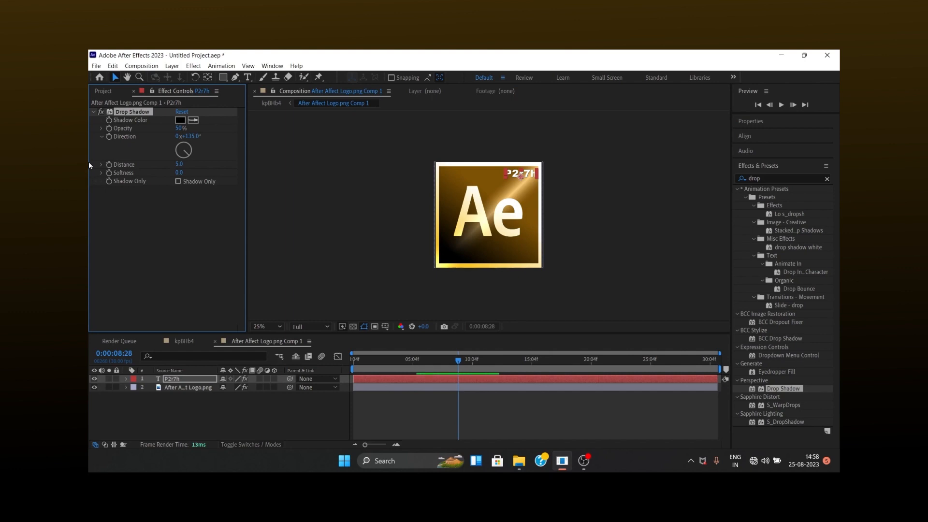
{"action": "left_click_drag", "start_coordinate": [182, 129], "coordinate": [183, 130]}
{"action": "left_click_drag", "start_coordinate": [179, 172], "coordinate": [185, 175]}
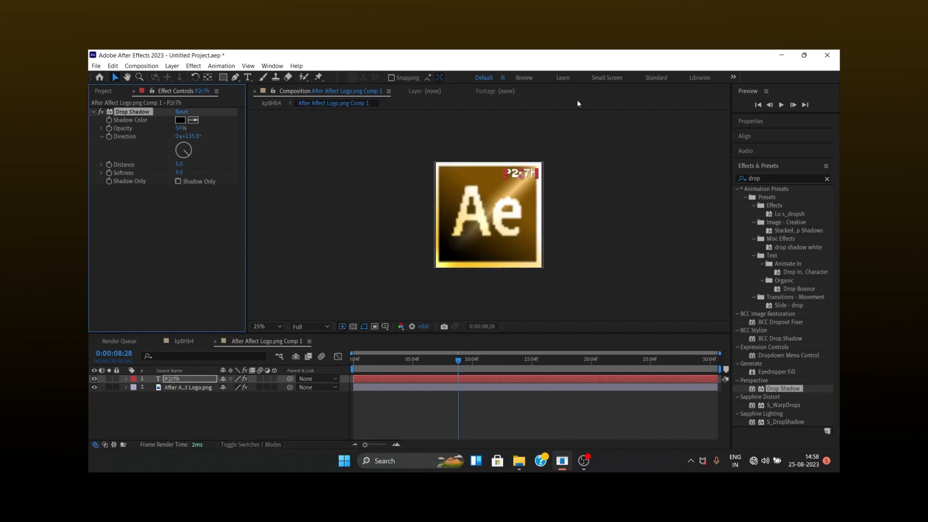
Recolor the P2r7h text layer golden orange with a layer style.
{"action": "right_click", "coordinate": [472, 380]}
{"action": "right_click", "coordinate": [190, 381]}
{"action": "mouse_move", "coordinate": [247, 216]}
{"action": "left_click", "coordinate": [322, 285]}
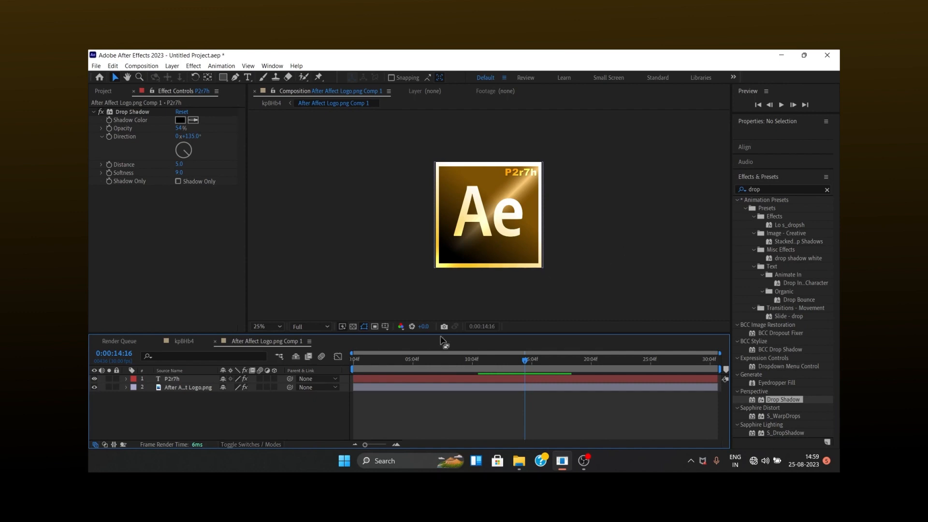
Return to the kpBHb4 composition and scale the logo composition layer to 41%.
{"action": "left_click", "coordinate": [192, 344]}
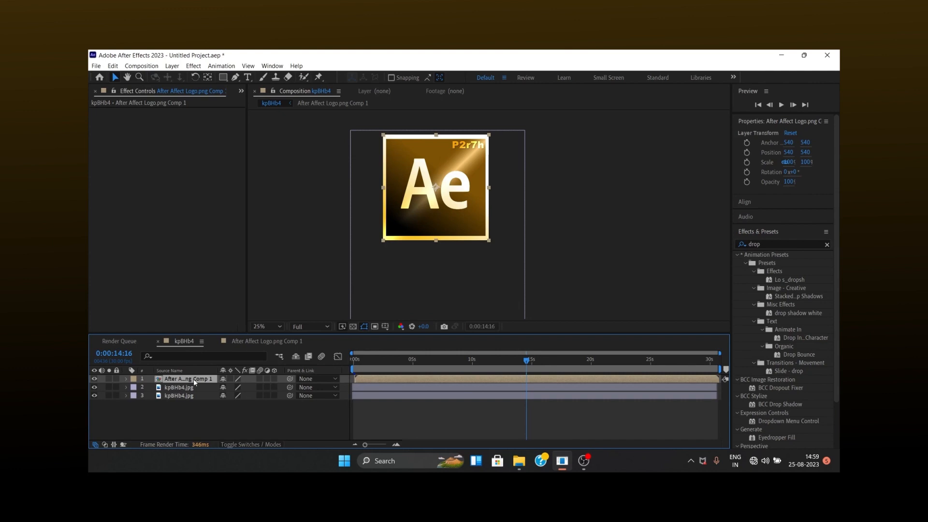
{"action": "key", "text": "s"}
{"action": "left_click_drag", "start_coordinate": [234, 388], "coordinate": [207, 388]}
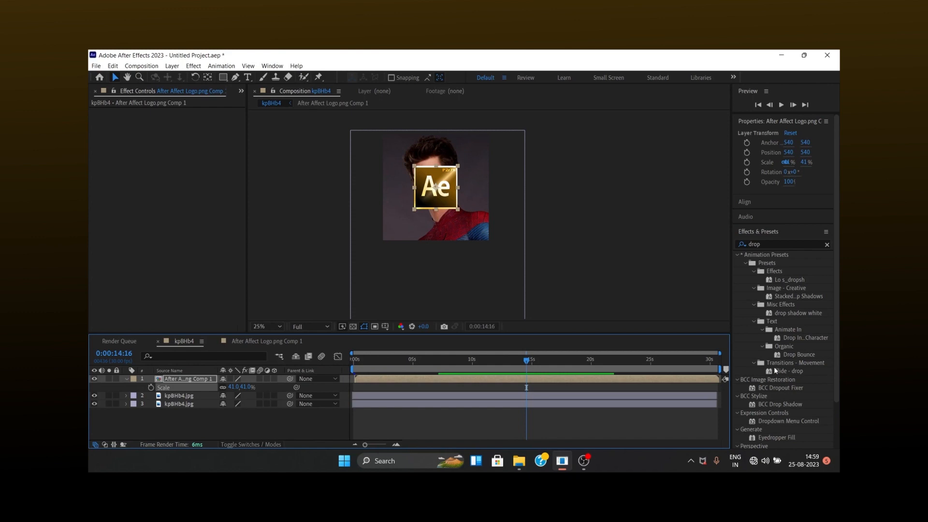
Apply Drop Shadow to the logo composition layer with 100% opacity, 155° direction and 42 softness.
{"action": "scroll", "coordinate": [755, 407], "scroll_direction": "down", "scroll_amount": 1}
{"action": "double_click", "coordinate": [781, 421]}
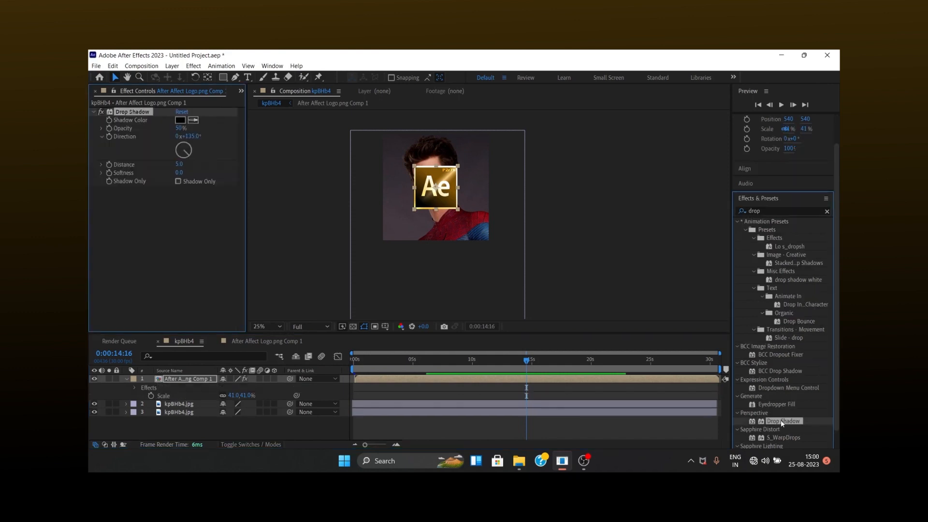
{"action": "mouse_move", "coordinate": [779, 421]}
{"action": "left_mouse_down"}
{"action": "mouse_move", "coordinate": [716, 406]}
{"action": "mouse_move", "coordinate": [772, 426]}
{"action": "left_mouse_up"}
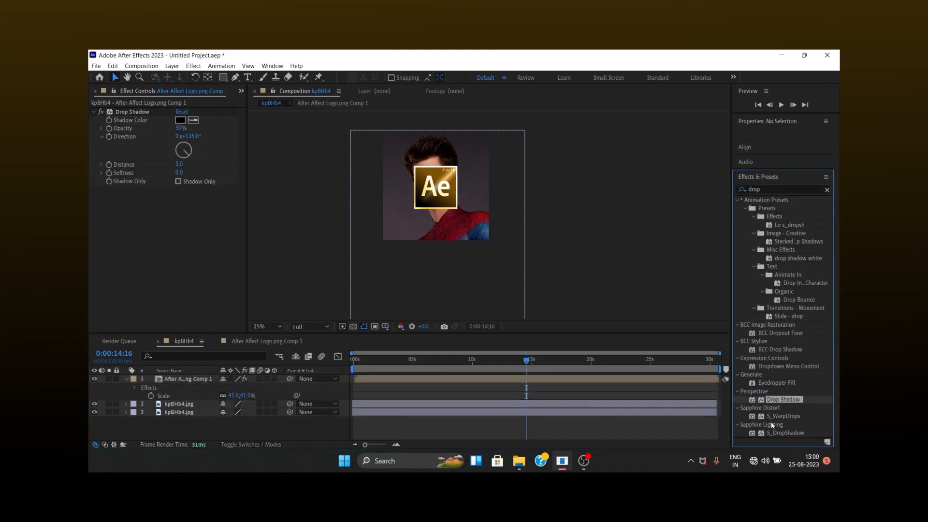
{"action": "left_click_drag", "start_coordinate": [177, 128], "coordinate": [209, 185]}
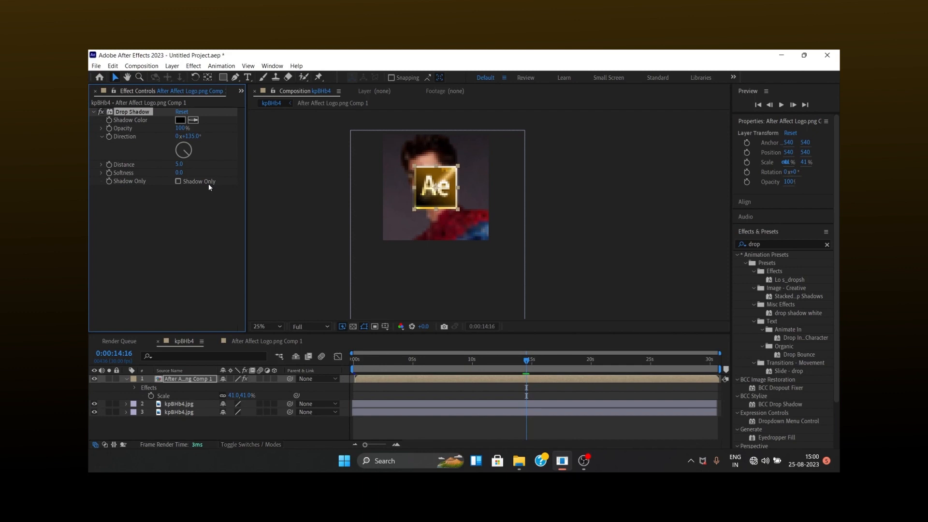
{"action": "scroll", "coordinate": [404, 171], "scroll_direction": "up", "scroll_amount": 3}
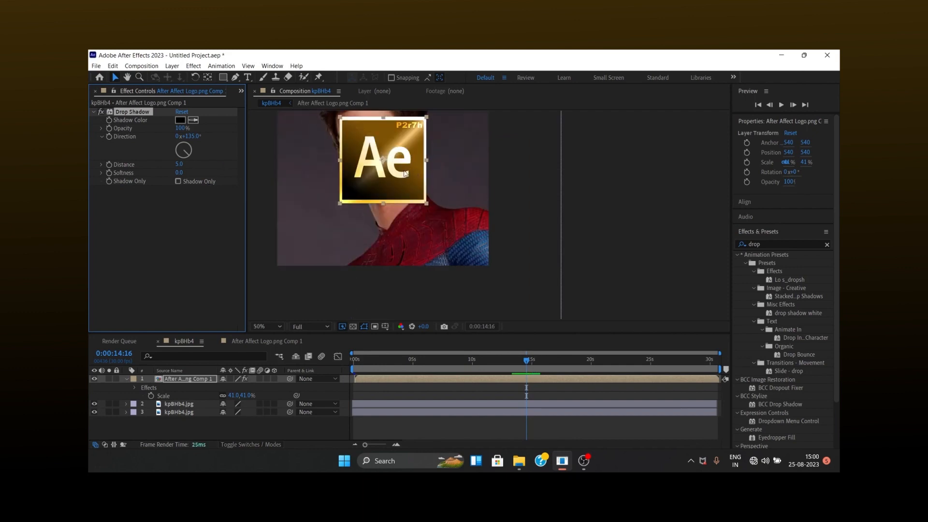
{"action": "scroll", "coordinate": [297, 152], "scroll_direction": "down", "scroll_amount": 1}
{"action": "left_click_drag", "start_coordinate": [178, 173], "coordinate": [192, 171]}
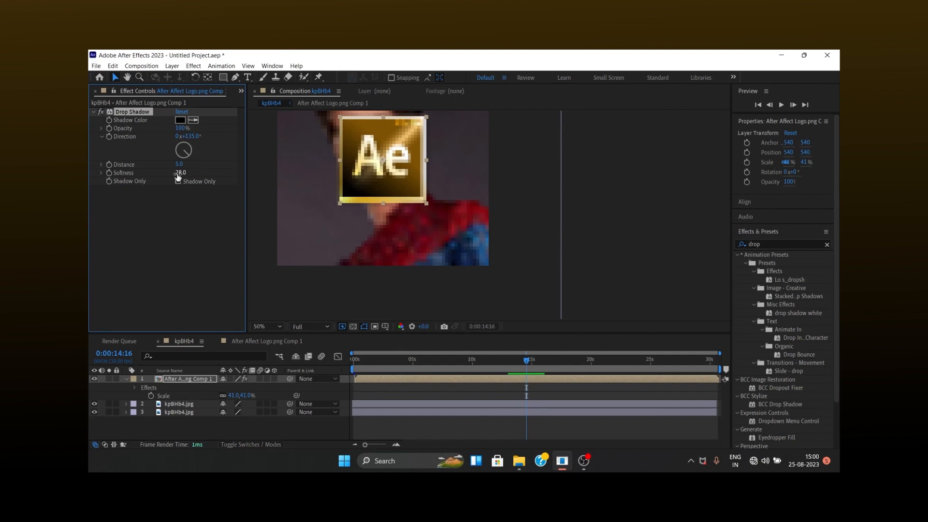
{"action": "left_click_drag", "start_coordinate": [189, 136], "coordinate": [213, 143]}
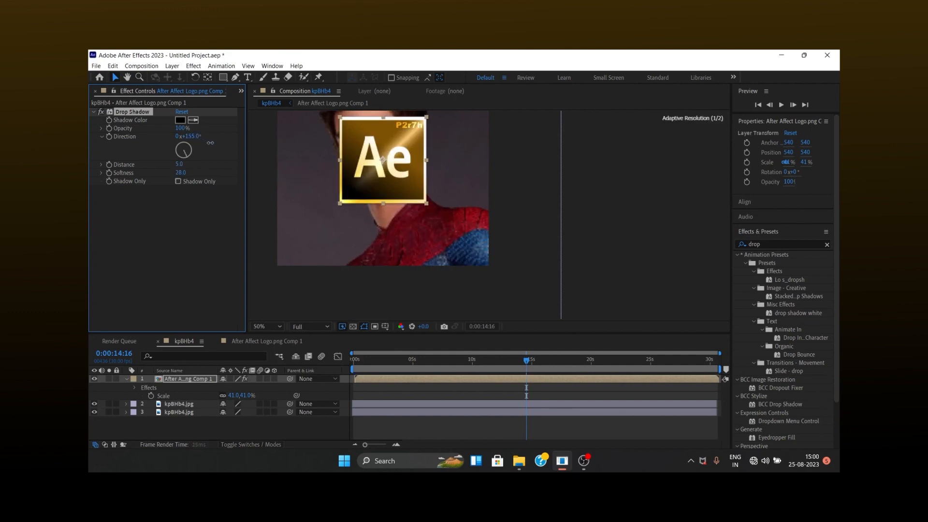
{"action": "left_click_drag", "start_coordinate": [180, 172], "coordinate": [198, 173]}
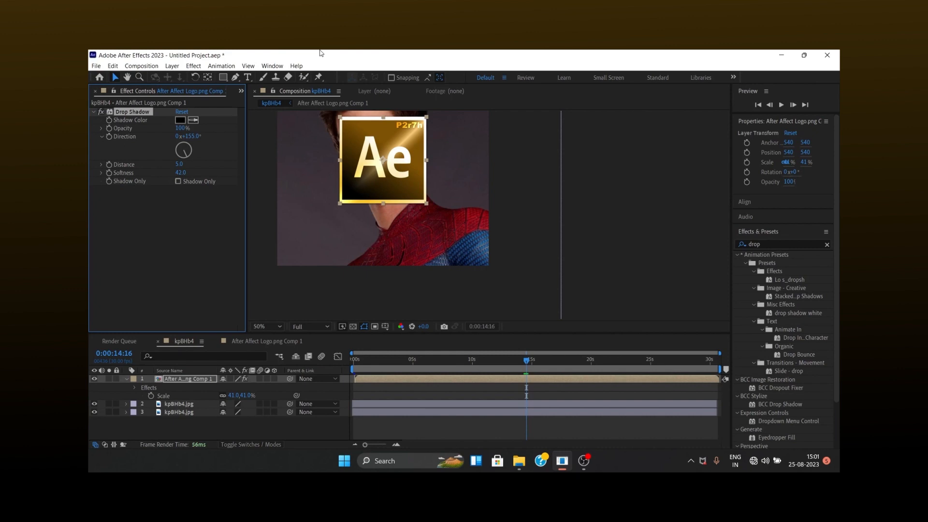
Move the logo to 788, 628 and place its layer beneath the cutout portrait layer.
{"action": "scroll", "coordinate": [375, 193], "scroll_direction": "down", "scroll_amount": 2}
{"action": "left_click_drag", "start_coordinate": [445, 199], "coordinate": [474, 209]}
{"action": "left_click_drag", "start_coordinate": [191, 379], "coordinate": [191, 409]}
{"action": "scroll", "coordinate": [414, 177], "scroll_direction": "up", "scroll_amount": 2}
{"action": "scroll", "coordinate": [414, 177], "scroll_direction": "down", "scroll_amount": 2}
{"action": "left_click", "coordinate": [257, 327]}
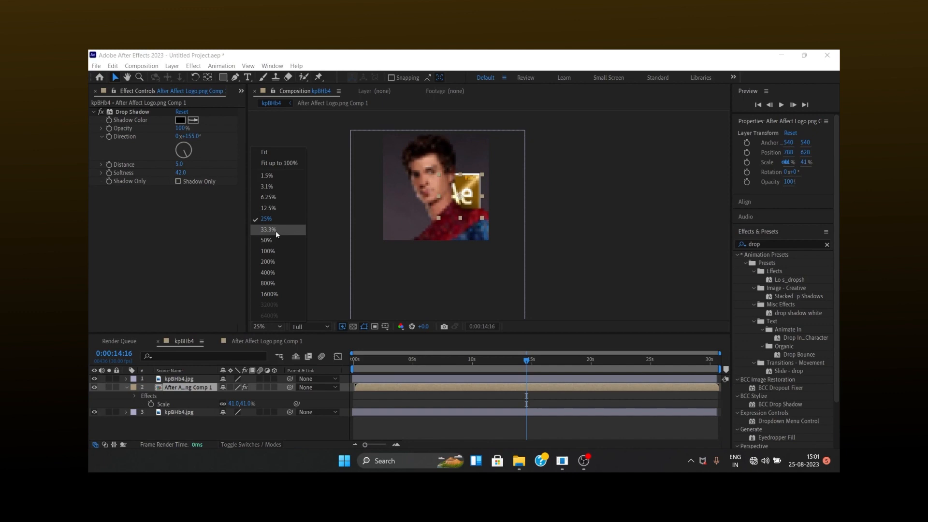
{"action": "left_click", "coordinate": [274, 240]}
{"action": "left_click", "coordinate": [274, 329]}
{"action": "left_click", "coordinate": [286, 262]}
{"action": "left_click", "coordinate": [321, 328]}
{"action": "left_click", "coordinate": [310, 385]}
{"action": "left_click", "coordinate": [277, 329]}
{"action": "left_click", "coordinate": [281, 218]}
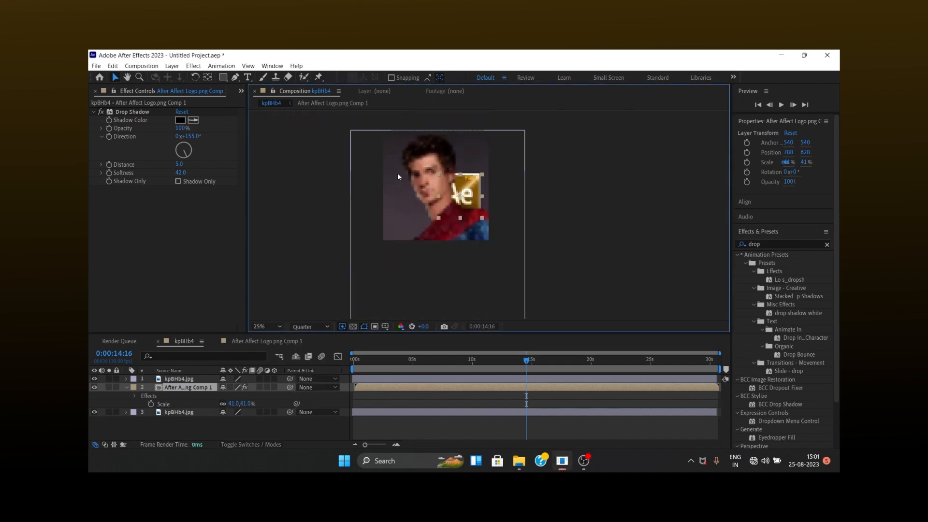
{"action": "scroll", "coordinate": [401, 111], "scroll_direction": "up", "scroll_amount": 2}
{"action": "scroll", "coordinate": [400, 114], "scroll_direction": "down", "scroll_amount": 3}
{"action": "scroll", "coordinate": [399, 115], "scroll_direction": "up", "scroll_amount": 3}
{"action": "left_click", "coordinate": [501, 190]}
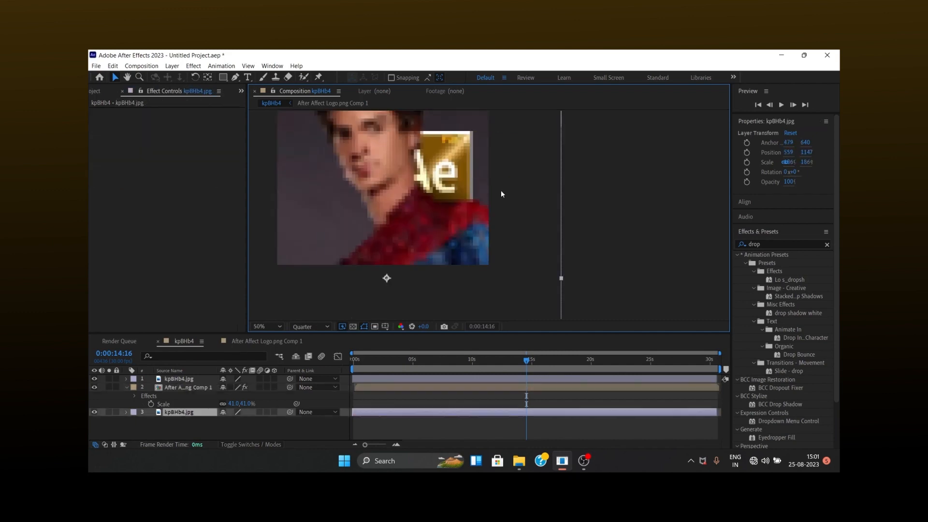
{"action": "left_click", "coordinate": [178, 386]}
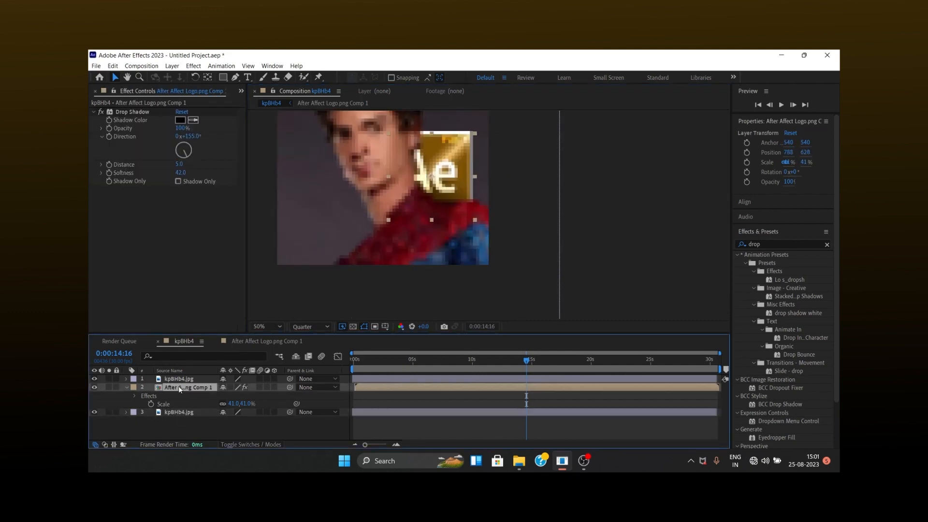
{"action": "left_click", "coordinate": [309, 327]}
{"action": "left_click", "coordinate": [313, 344]}
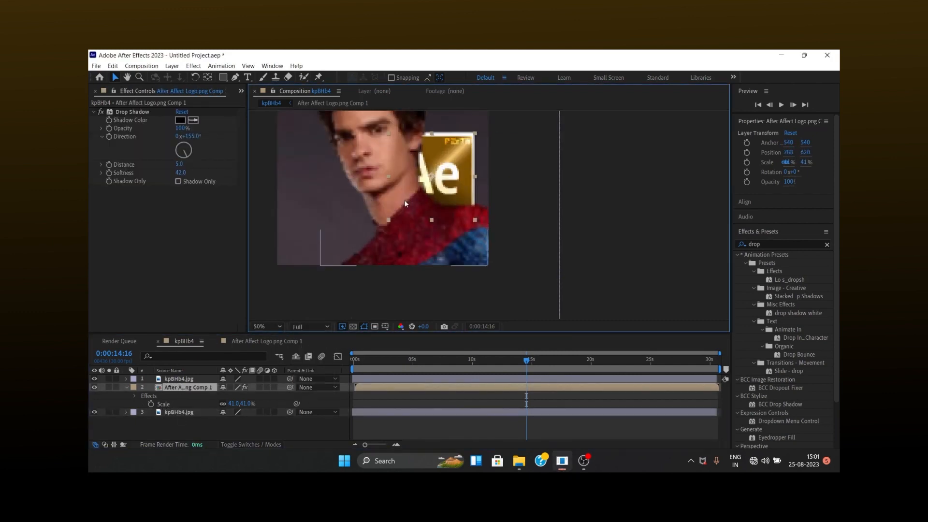
Reduce the logo layer's scale to 34% and position it at 859, 628 beside the man's neck.
{"action": "scroll", "coordinate": [399, 146], "scroll_direction": "up", "scroll_amount": 2}
{"action": "scroll", "coordinate": [398, 147], "scroll_direction": "down", "scroll_amount": 4}
{"action": "scroll", "coordinate": [398, 146], "scroll_direction": "up", "scroll_amount": 2}
{"action": "mouse_move", "coordinate": [233, 404]}
{"action": "left_mouse_down"}
{"action": "mouse_move", "coordinate": [212, 400]}
{"action": "mouse_move", "coordinate": [241, 391]}
{"action": "left_mouse_up"}
{"action": "left_click", "coordinate": [204, 387]}
{"action": "key", "text": "p"}
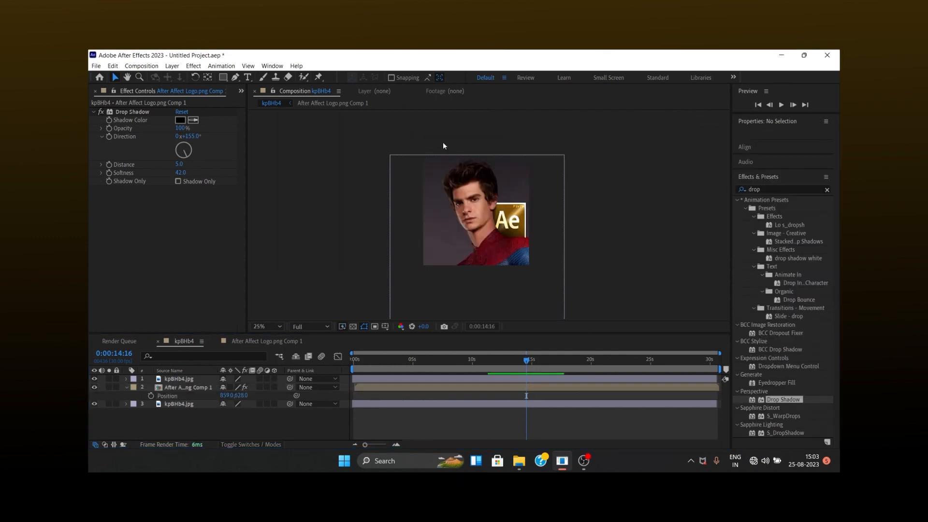
{"action": "scroll", "coordinate": [506, 201], "scroll_direction": "up", "scroll_amount": 2}
{"action": "scroll", "coordinate": [505, 202], "scroll_direction": "up", "scroll_amount": 2}
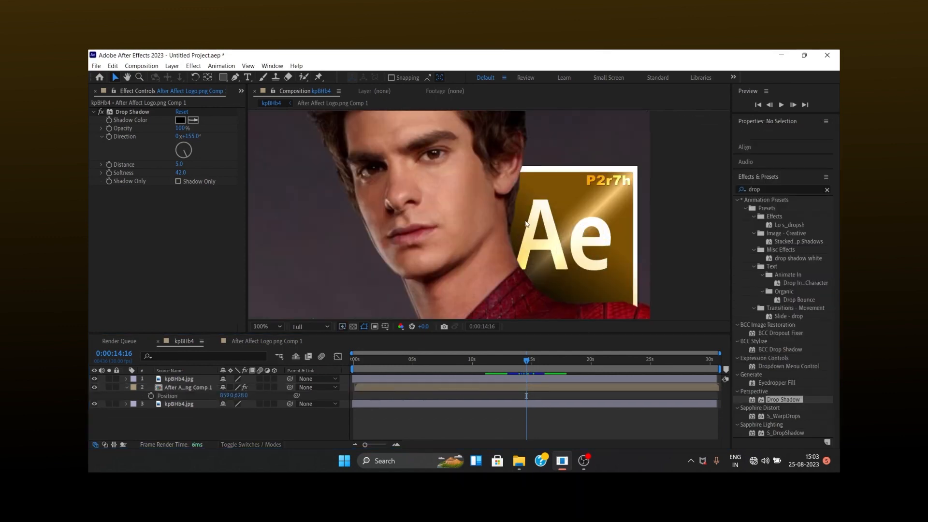
Tilt the logo layer clockwise and shift it closer to the man's neck and shoulder.
{"action": "left_click", "coordinate": [530, 224]}
{"action": "left_click", "coordinate": [186, 387]}
{"action": "key", "text": "r"}
{"action": "left_click_drag", "start_coordinate": [231, 396], "coordinate": [203, 396]}
{"action": "scroll", "coordinate": [382, 306], "scroll_direction": "down", "scroll_amount": 1}
{"action": "key", "text": "s"}
{"action": "key", "text": "p"}
{"action": "left_click", "coordinate": [566, 218]}
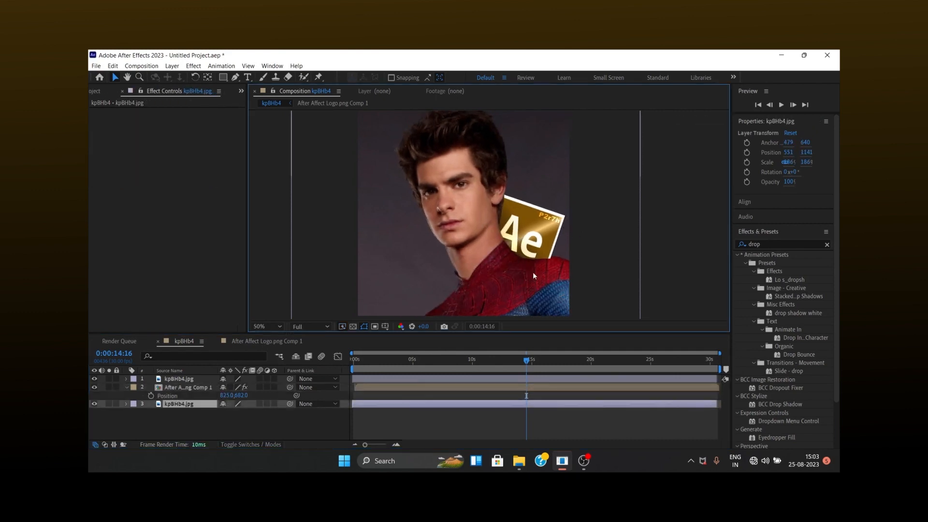
Refine the logo layer's placement to position 828, 652 and rotation 15°.
{"action": "left_click_drag", "start_coordinate": [225, 396], "coordinate": [231, 395]}
{"action": "key", "text": "r"}
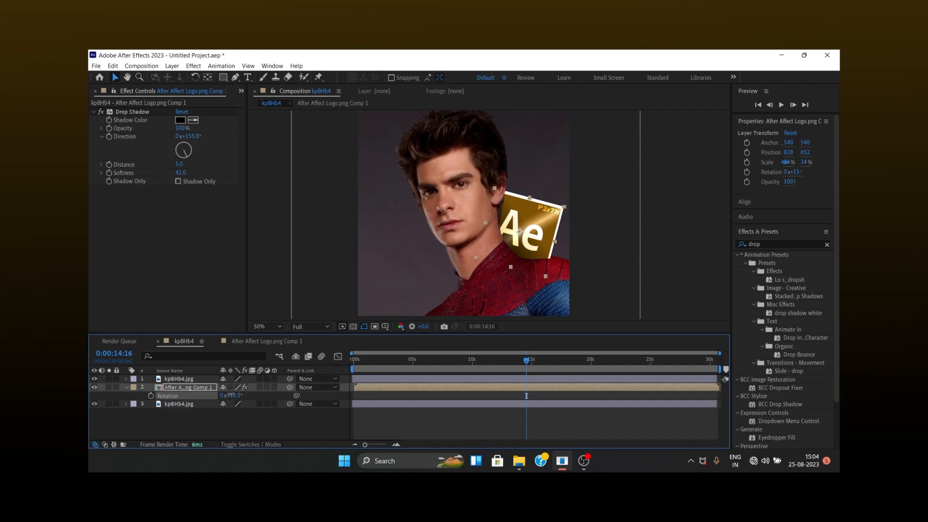
{"action": "left_click", "coordinate": [678, 230]}
{"action": "scroll", "coordinate": [521, 199], "scroll_direction": "down", "scroll_amount": 2}
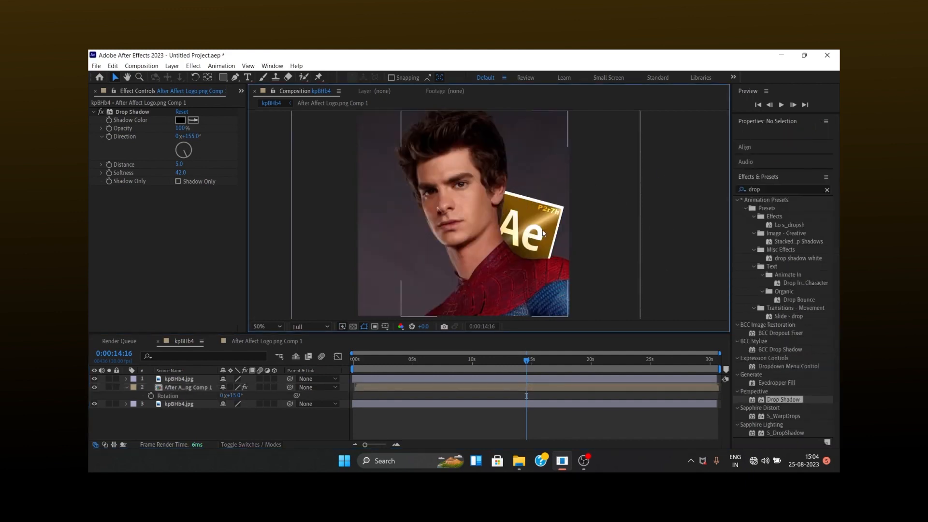
Position the logo layer at 839, 629 and collapse the expanded properties of all three layers.
{"action": "key", "text": "u"}
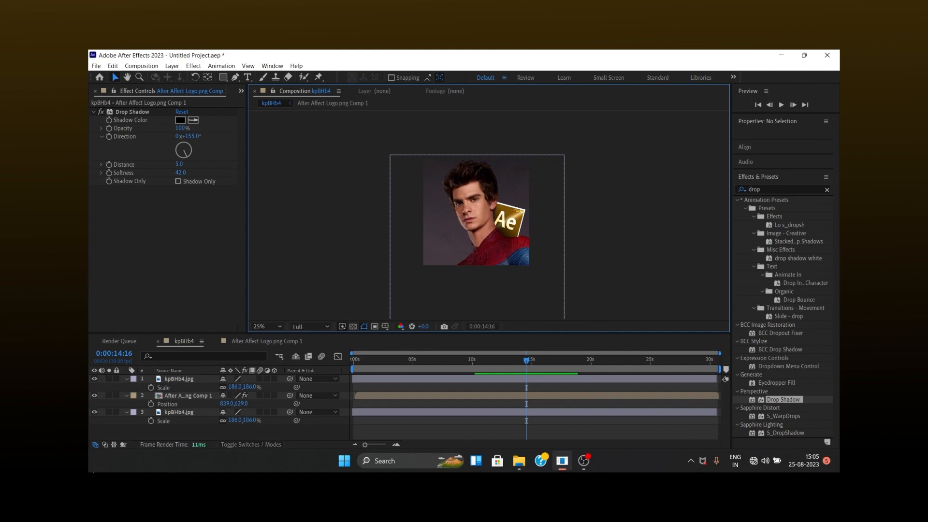
{"action": "left_click", "coordinate": [127, 379]}
{"action": "left_click", "coordinate": [125, 386]}
{"action": "left_click", "coordinate": [126, 396]}
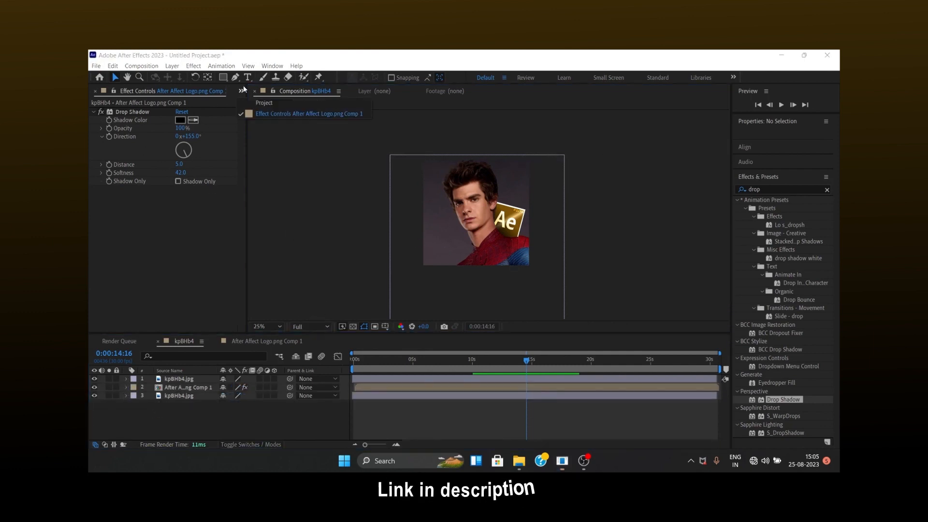
Add descarga (8).png from the project footage to the kpBHb4 composition as the topmost layer.
{"action": "key", "text": "ctrl+0"}
{"action": "left_click", "coordinate": [121, 183]}
{"action": "left_click", "coordinate": [128, 199]}
{"action": "left_click_drag", "start_coordinate": [129, 200], "coordinate": [477, 218]}
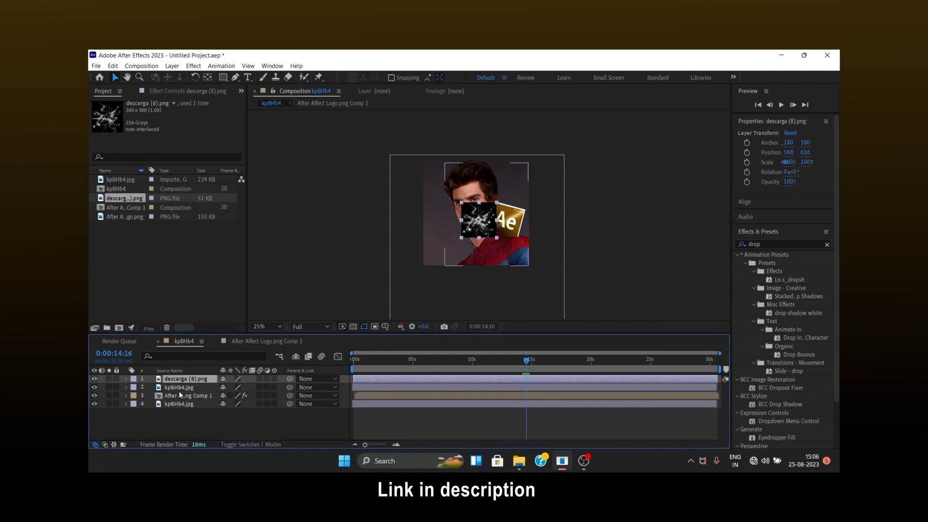
Scale the descarga (8).png layer to 321% and position it at 572, 576 over the portrait.
{"action": "key", "text": "s"}
{"action": "left_click_drag", "start_coordinate": [239, 388], "coordinate": [338, 382]}
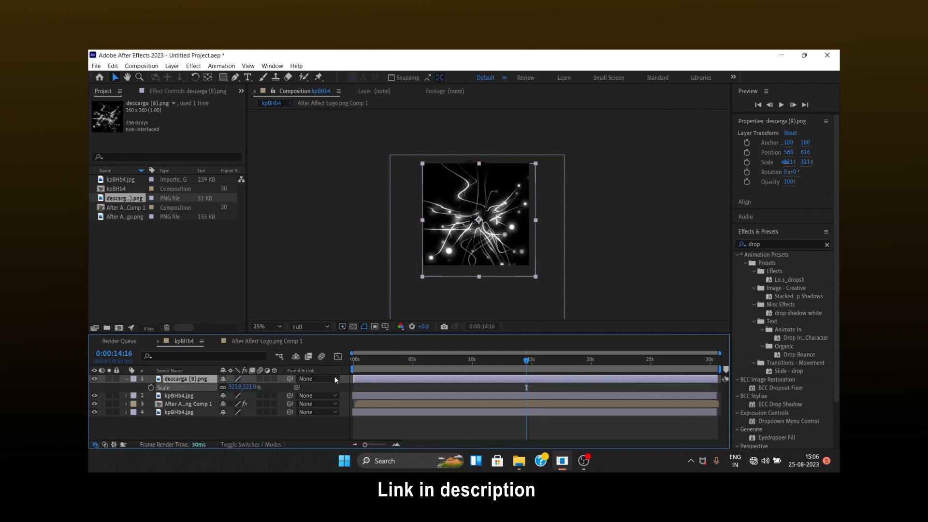
{"action": "left_click_drag", "start_coordinate": [460, 234], "coordinate": [460, 230]}
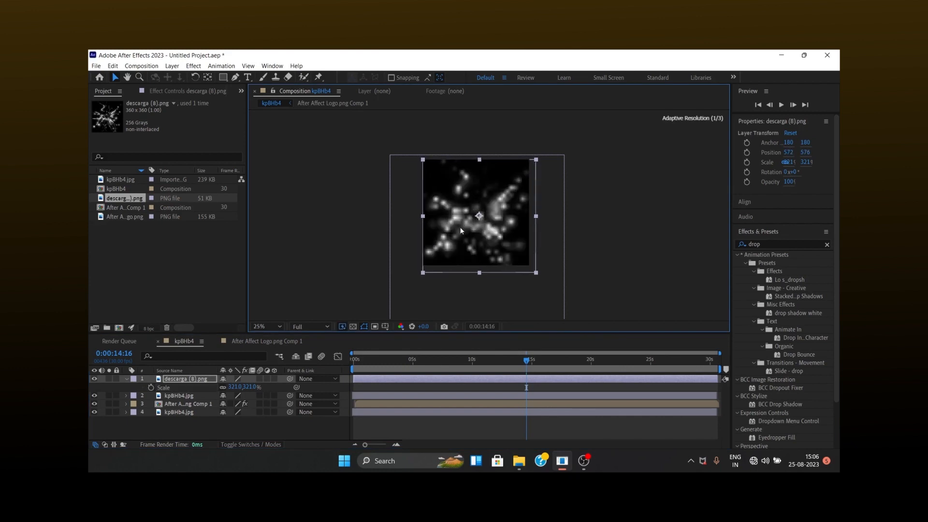
Give the descarga (8).png layer a blending mode that drops its black background, and place it beneath the logo composition layer.
{"action": "right_click", "coordinate": [367, 379]}
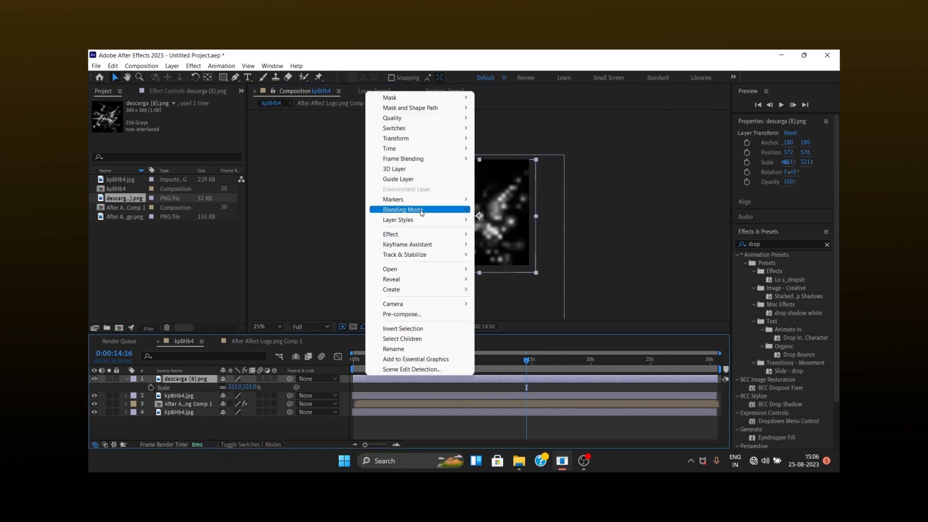
{"action": "left_click", "coordinate": [614, 271]}
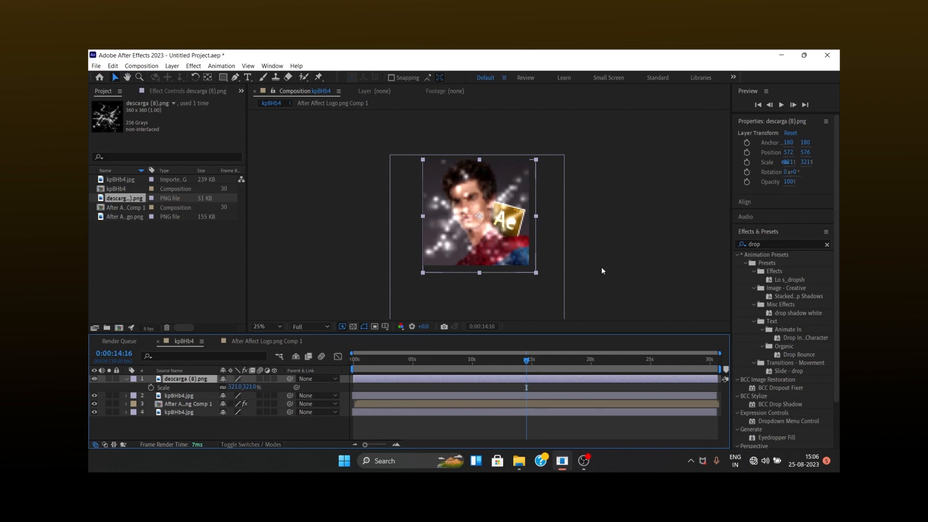
{"action": "left_click_drag", "start_coordinate": [169, 381], "coordinate": [171, 408]}
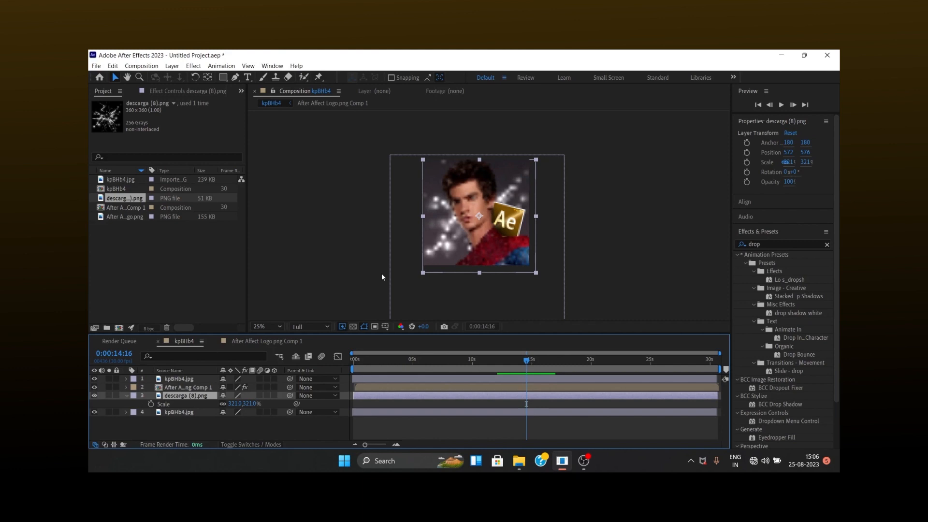
Search the effects for "change" and apply Change to Color to the descarga (8).png layer.
{"action": "left_click", "coordinate": [744, 245]}
{"action": "type", "text": "change"}
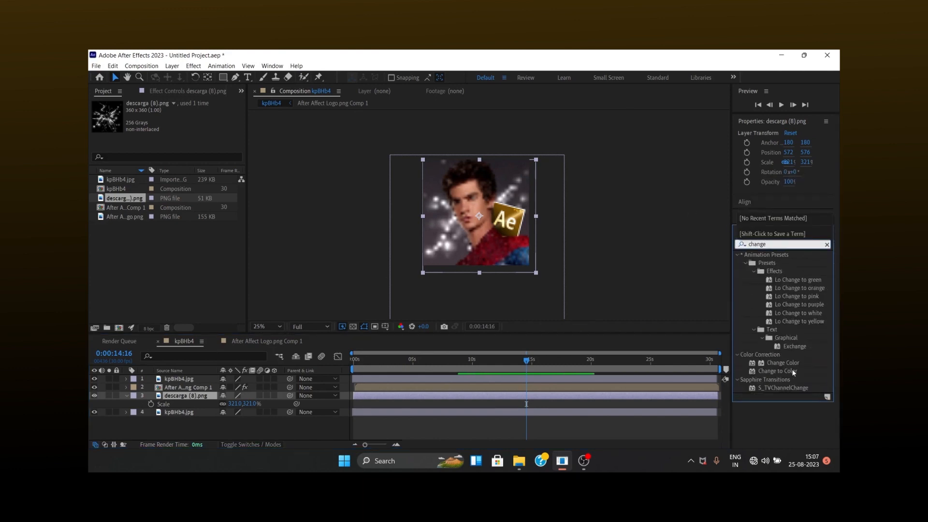
{"action": "left_click_drag", "start_coordinate": [789, 369], "coordinate": [434, 398]}
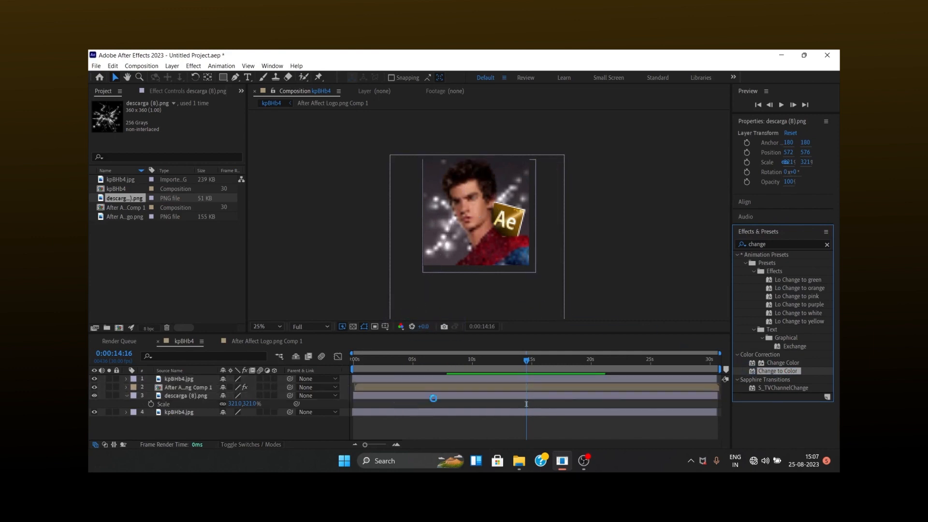
Set Change to Color's target color to green and make it change Hue & Saturation on the descarga (8).png layer.
{"action": "left_click", "coordinate": [181, 129]}
{"action": "mouse_move", "coordinate": [484, 281]}
{"action": "left_mouse_down"}
{"action": "mouse_move", "coordinate": [479, 302]}
{"action": "mouse_move", "coordinate": [495, 276]}
{"action": "left_mouse_up"}
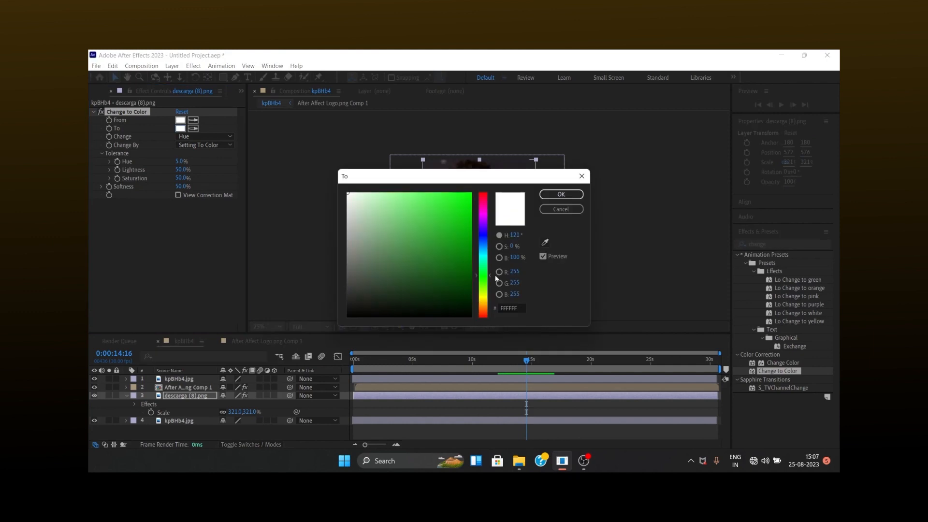
{"action": "left_click_drag", "start_coordinate": [449, 232], "coordinate": [495, 138]}
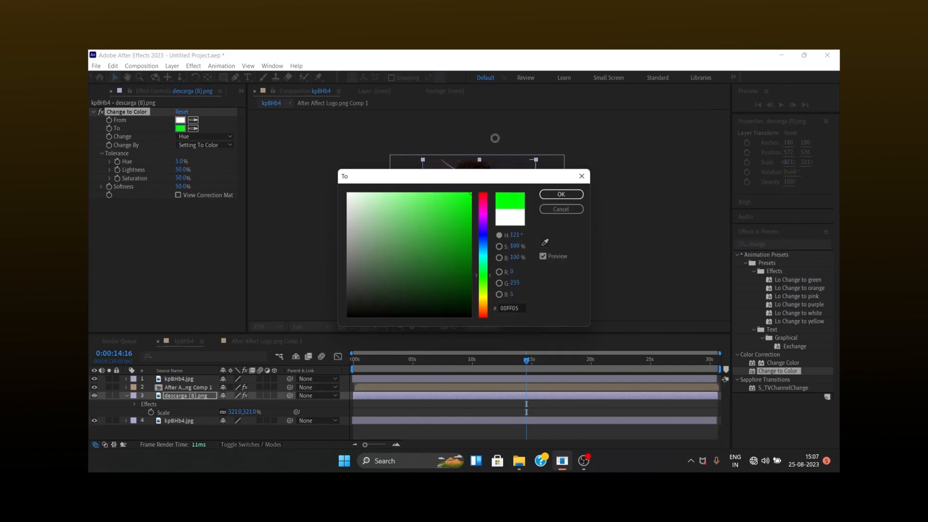
{"action": "left_click", "coordinate": [561, 194]}
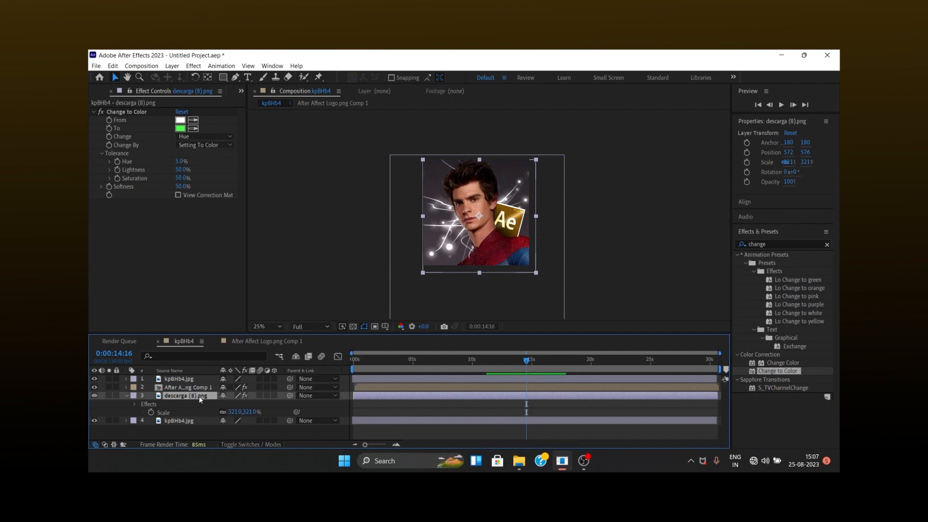
{"action": "left_click", "coordinate": [218, 136]}
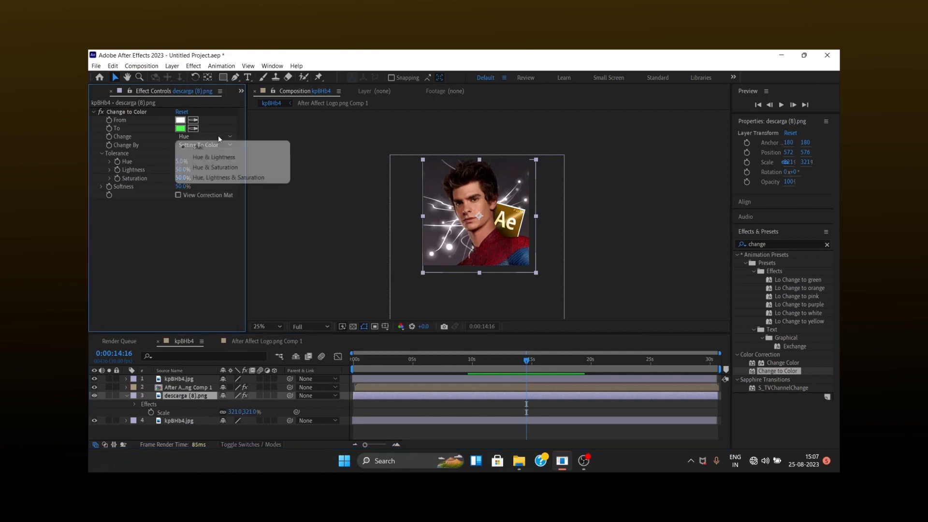
{"action": "left_click", "coordinate": [217, 167]}
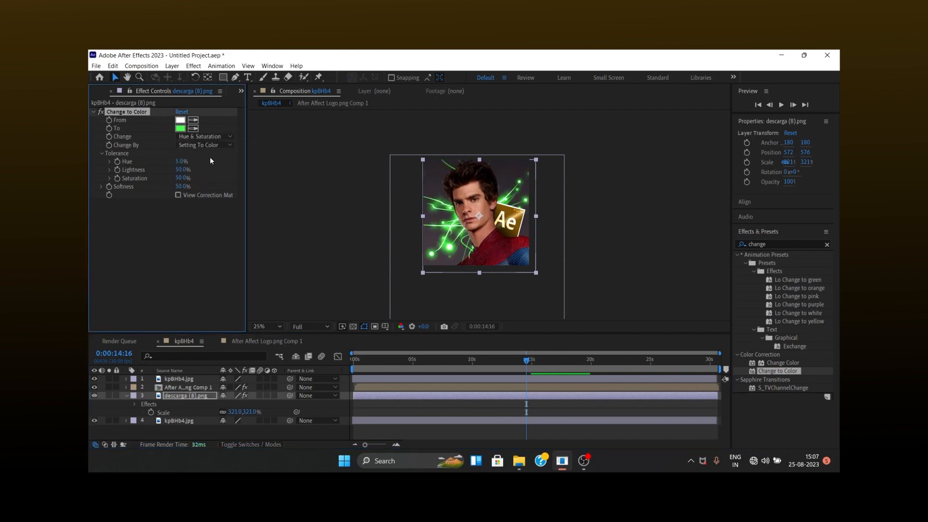
{"action": "left_click", "coordinate": [180, 128]}
{"action": "key", "text": "Return"}
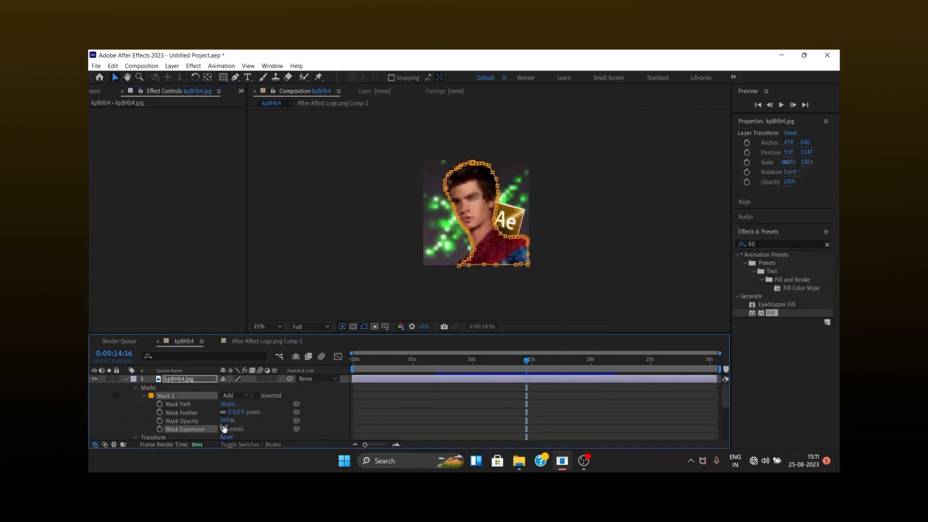
Duplicate the masked kpBHb4.jpg cutout layer and set the lower copy's Mask Expansion to 7 pixels.
{"action": "left_click", "coordinate": [128, 379]}
{"action": "left_click", "coordinate": [182, 380]}
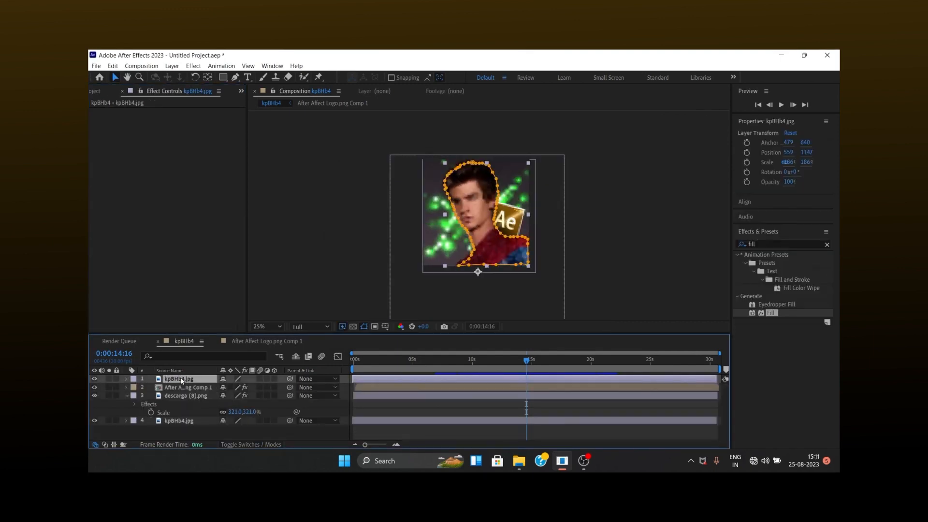
{"action": "key", "text": "ctrl+d"}
{"action": "left_click", "coordinate": [181, 388]}
{"action": "left_click", "coordinate": [127, 388]}
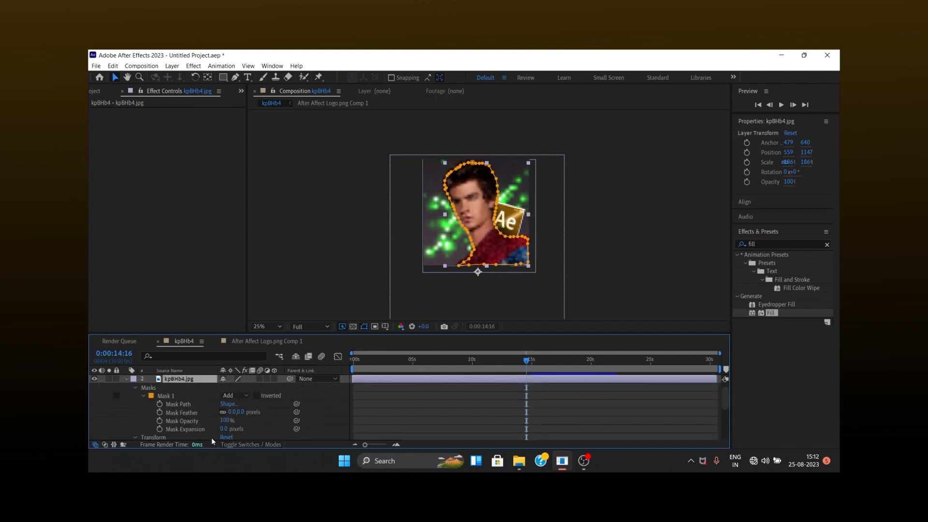
{"action": "left_click_drag", "start_coordinate": [225, 432], "coordinate": [229, 432]}
Apply the Fill effect to the lower cutout copy and set its color to white.
{"action": "left_click_drag", "start_coordinate": [775, 314], "coordinate": [408, 389]}
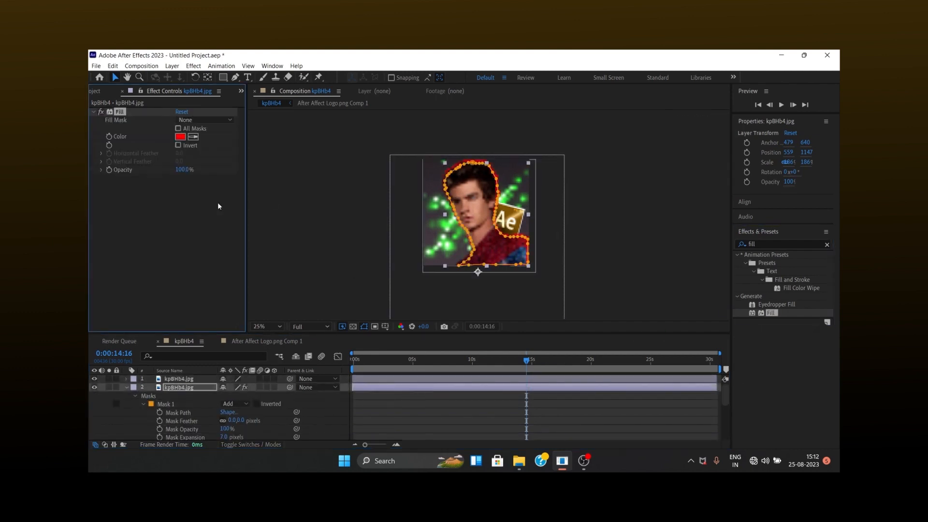
{"action": "left_click", "coordinate": [182, 138]}
{"action": "left_click_drag", "start_coordinate": [363, 206], "coordinate": [271, 154]}
{"action": "left_click", "coordinate": [557, 198]}
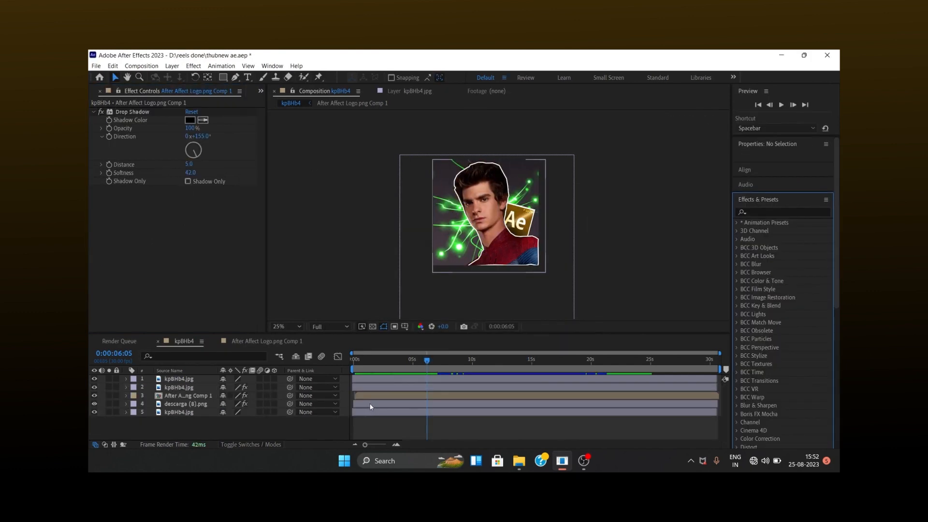
Search the effects for "tvd", apply S_TVDamage to the descarga (8).png layer, and expand its Stripes Details settings.
{"action": "left_click", "coordinate": [369, 402]}
{"action": "left_click", "coordinate": [765, 267]}
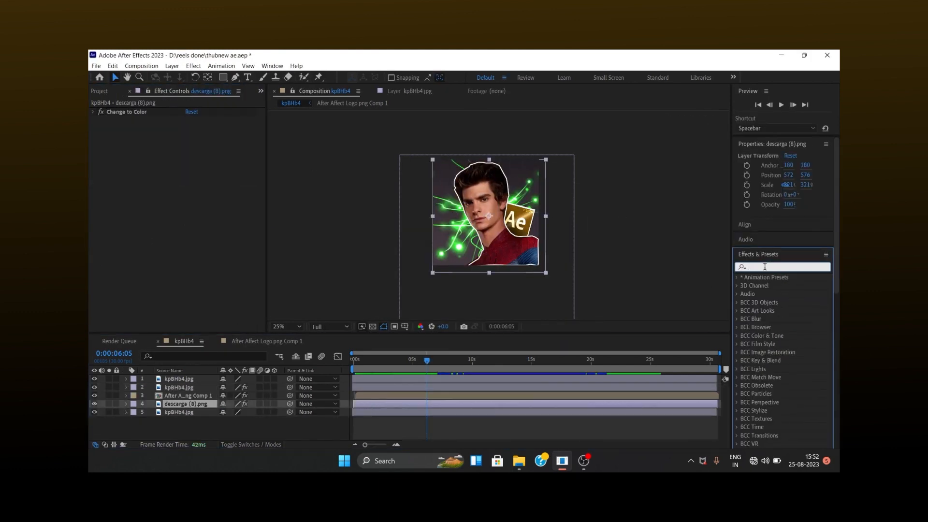
{"action": "type", "text": "tvd"}
{"action": "left_click_drag", "start_coordinate": [718, 277], "coordinate": [408, 404]}
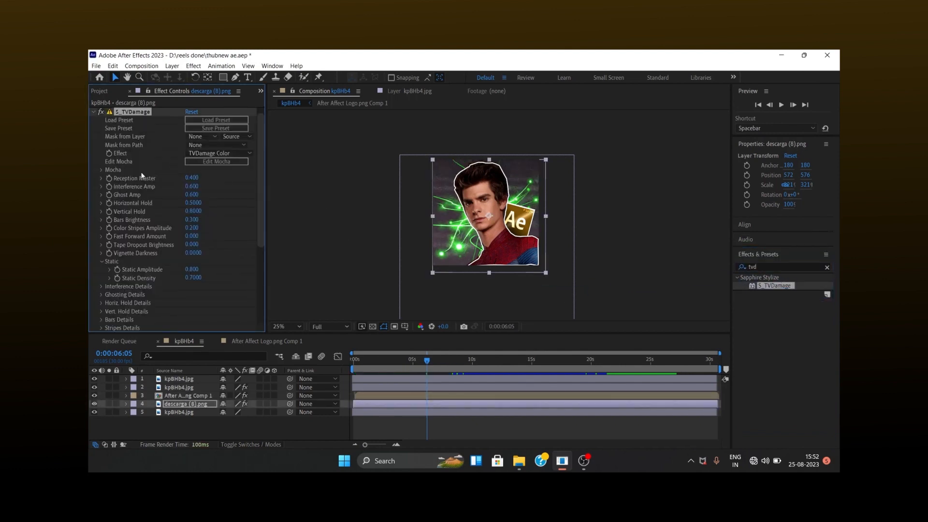
{"action": "scroll", "coordinate": [107, 287], "scroll_direction": "down", "scroll_amount": 3}
{"action": "left_click", "coordinate": [101, 262]}
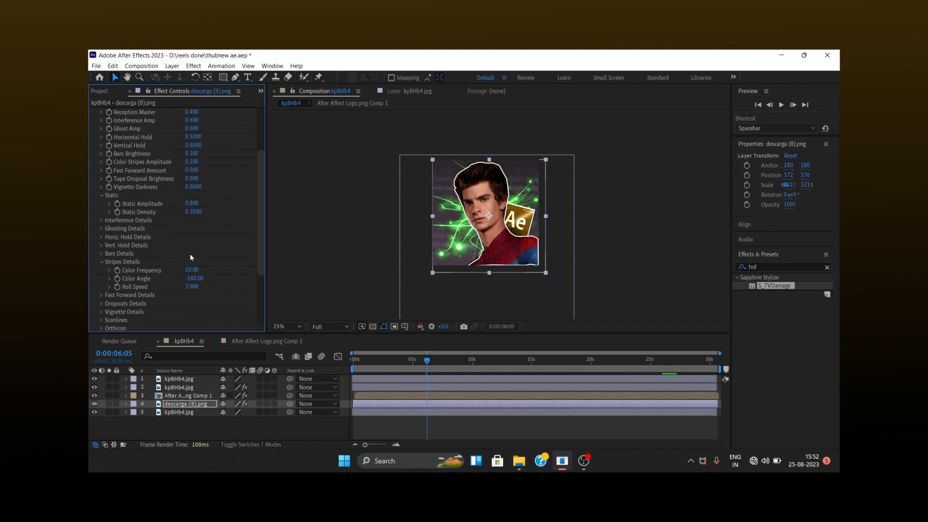
Apply Hue/Saturation to the descarga (8).png layer with Master Saturation -100 and Master Lightness about -6.
{"action": "left_click", "coordinate": [764, 267]}
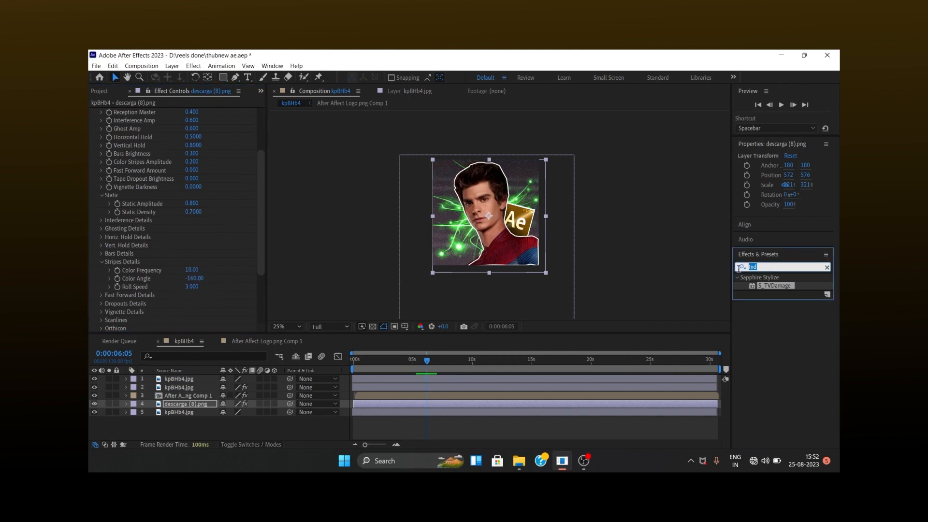
{"action": "type", "text": "hue"}
{"action": "left_click_drag", "start_coordinate": [786, 343], "coordinate": [392, 404]}
{"action": "left_click_drag", "start_coordinate": [182, 273], "coordinate": [115, 273]}
{"action": "mouse_move", "coordinate": [179, 295]}
{"action": "left_mouse_down"}
{"action": "mouse_move", "coordinate": [113, 296]}
{"action": "mouse_move", "coordinate": [186, 294]}
{"action": "mouse_move", "coordinate": [176, 300]}
{"action": "left_mouse_up"}
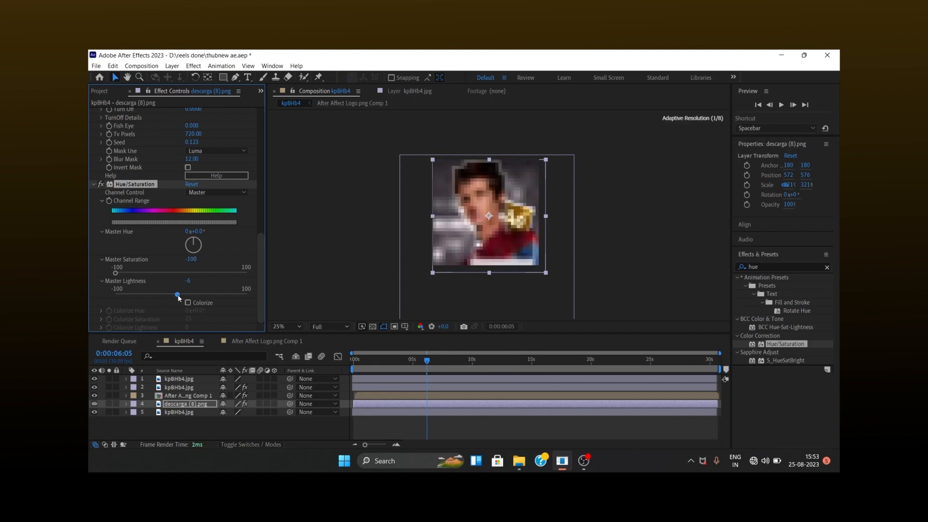
Apply Hue/Saturation to the background kpBHb4.jpg layer and set its Master Saturation to -100.
{"action": "left_click", "coordinate": [232, 412]}
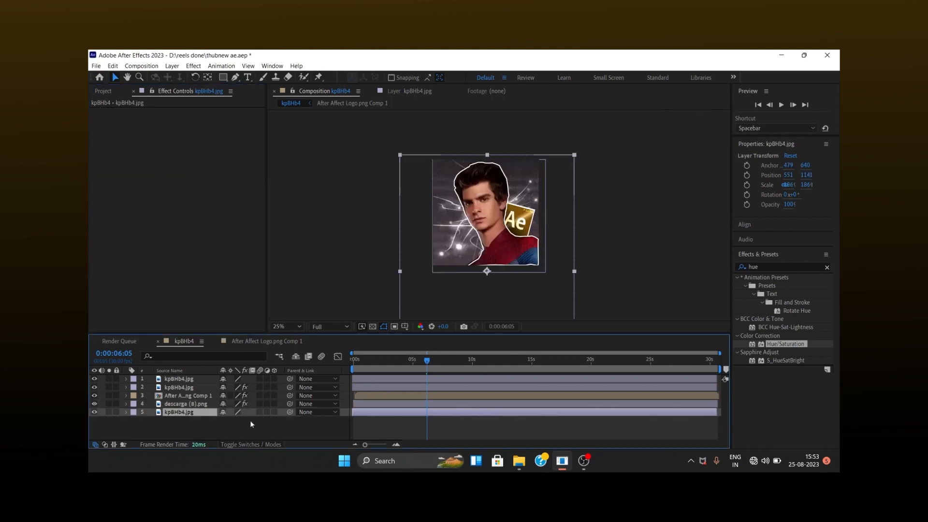
{"action": "left_click_drag", "start_coordinate": [786, 343], "coordinate": [425, 414]}
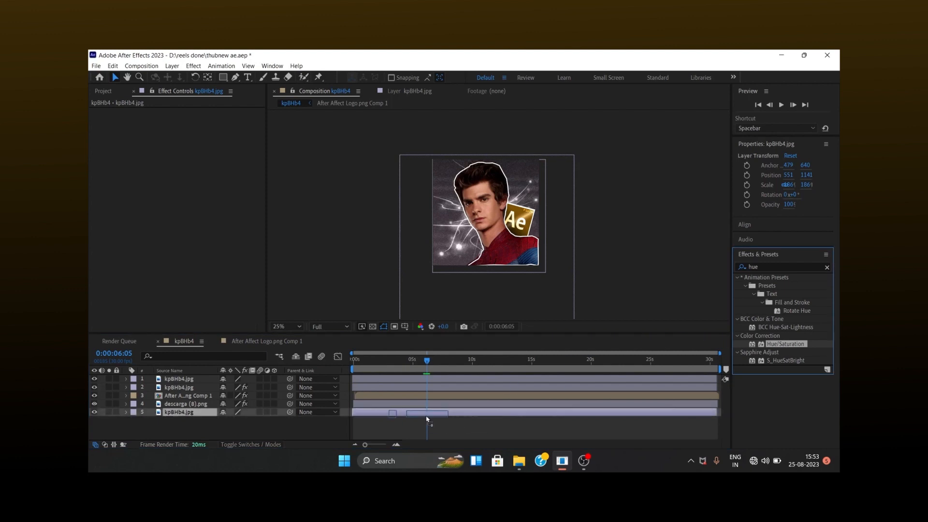
{"action": "left_click_drag", "start_coordinate": [178, 201], "coordinate": [104, 208]}
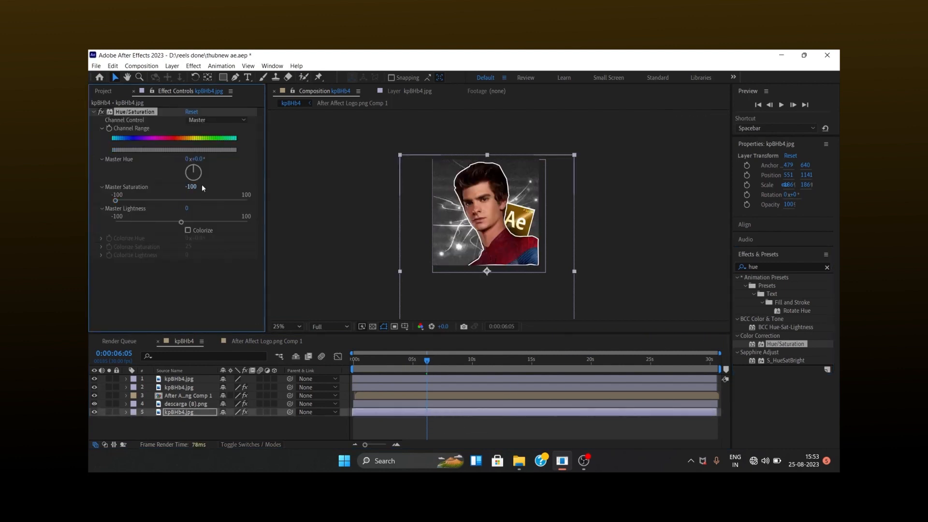
Search the effects for "tvd" and apply S_TVDamage to the background kpBHb4.jpg layer.
{"action": "left_click", "coordinate": [744, 265]}
{"action": "type", "text": "stv"}
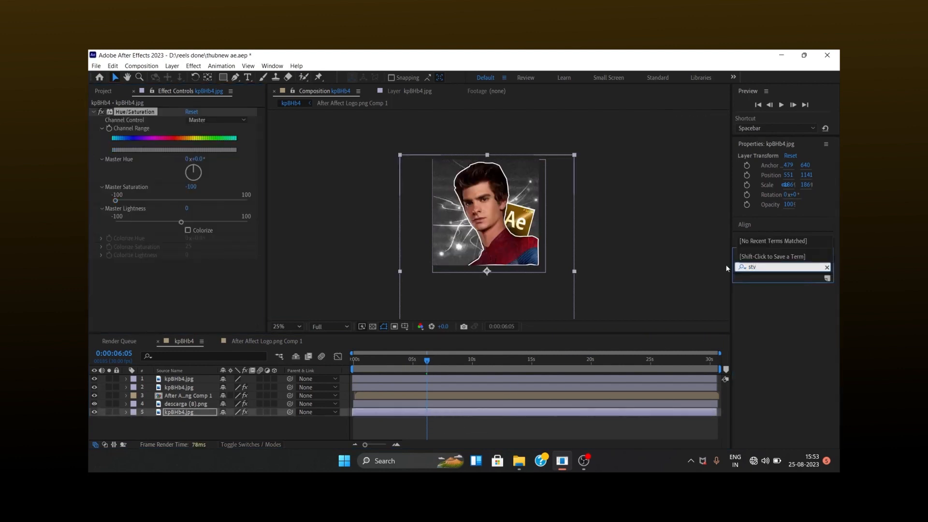
{"action": "key", "text": "BackSpace"}
{"action": "type", "text": "tvd"}
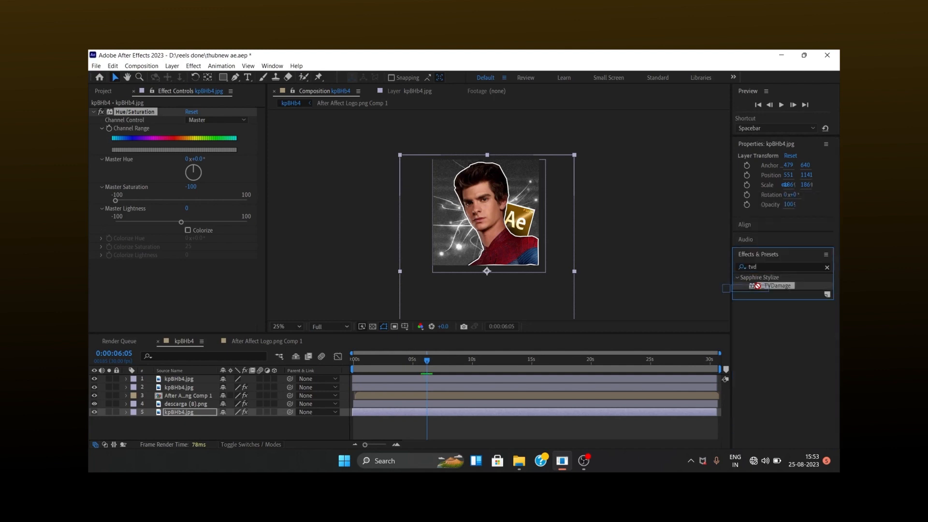
Add a new adjustment layer above all the layers of the kpBHb4 composition.
{"action": "right_click", "coordinate": [318, 419]}
{"action": "mouse_move", "coordinate": [377, 302]}
{"action": "left_click", "coordinate": [491, 378]}
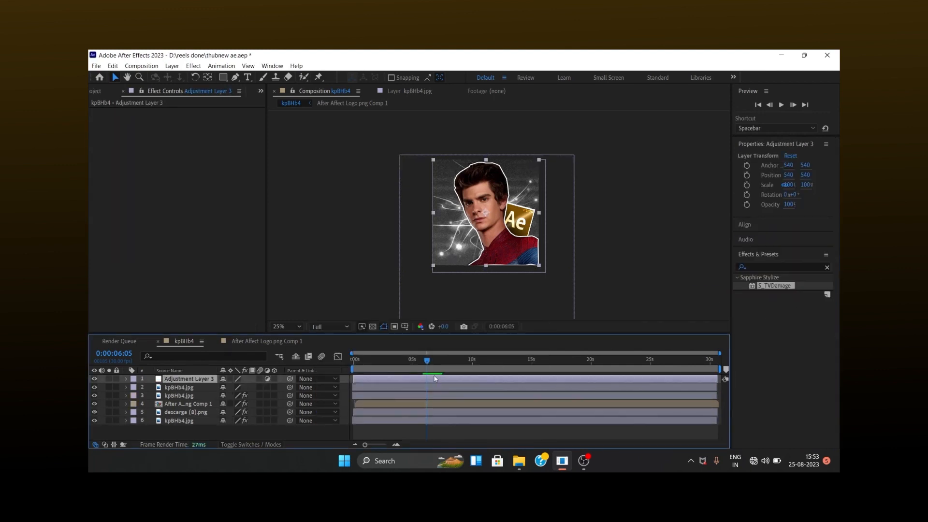
Search the presets for "p2r" and apply P2R7H #4 cc to the adjustment layer.
{"action": "left_click", "coordinate": [782, 272]}
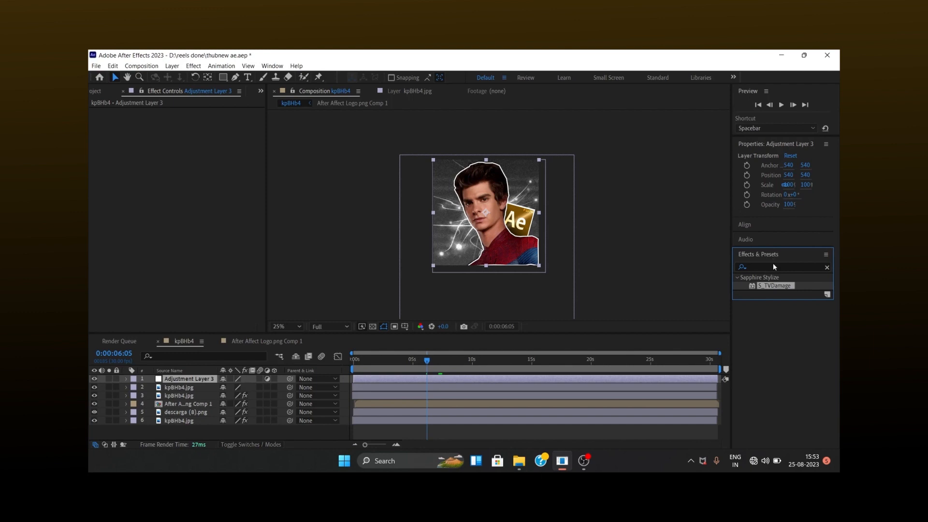
{"action": "left_click", "coordinate": [827, 267]}
{"action": "left_click", "coordinate": [784, 267]}
{"action": "type", "text": "p2"}
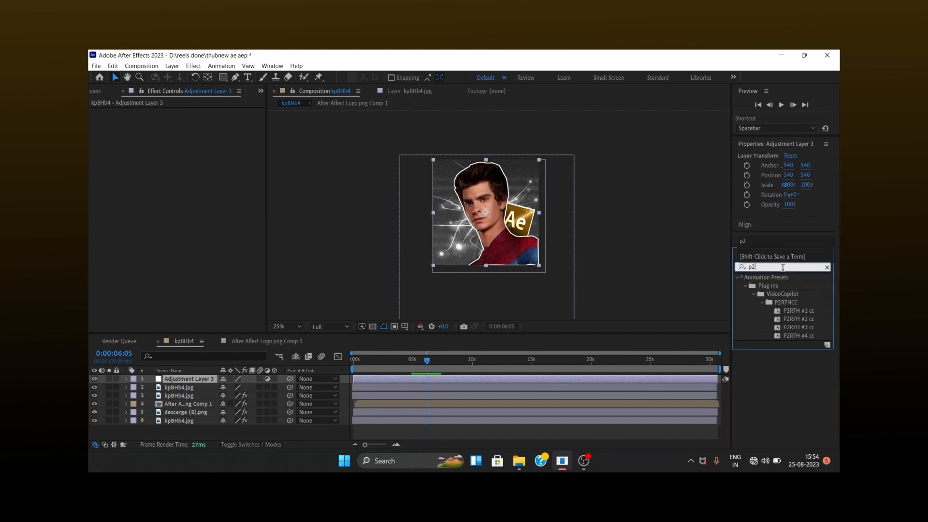
{"action": "type", "text": "r"}
{"action": "left_click_drag", "start_coordinate": [793, 336], "coordinate": [517, 376]}
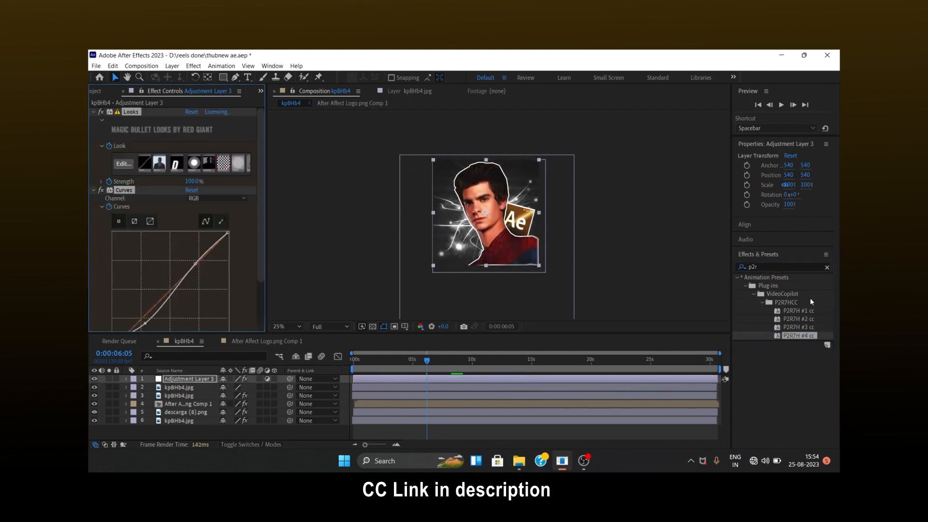
Go to 0:00:07:06 and queue that single frame of the kpBHb4 composition for output to a file.
{"action": "left_click_drag", "start_coordinate": [459, 365], "coordinate": [439, 365]}
{"action": "scroll", "coordinate": [476, 214], "scroll_direction": "up", "scroll_amount": 2}
{"action": "scroll", "coordinate": [476, 214], "scroll_direction": "down", "scroll_amount": 2}
{"action": "left_click", "coordinate": [643, 188]}
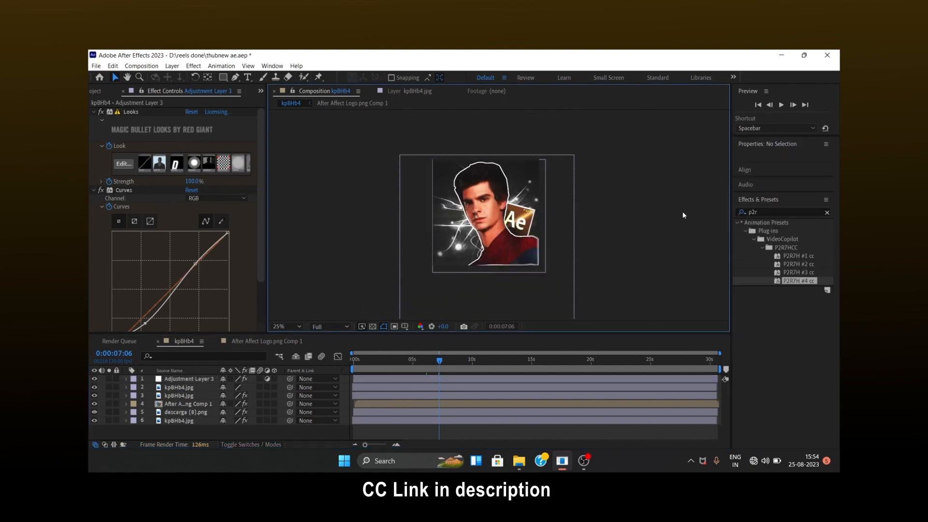
{"action": "left_click", "coordinate": [141, 66]}
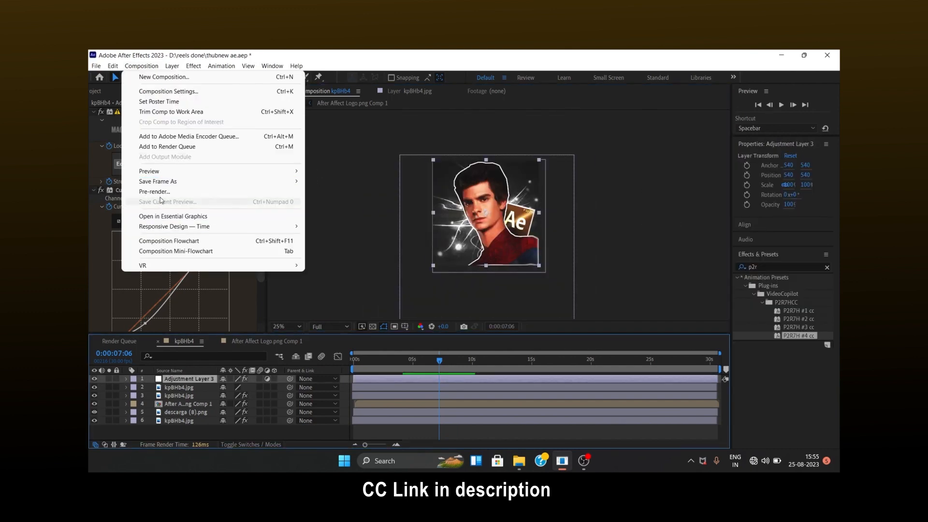
{"action": "mouse_move", "coordinate": [203, 181]}
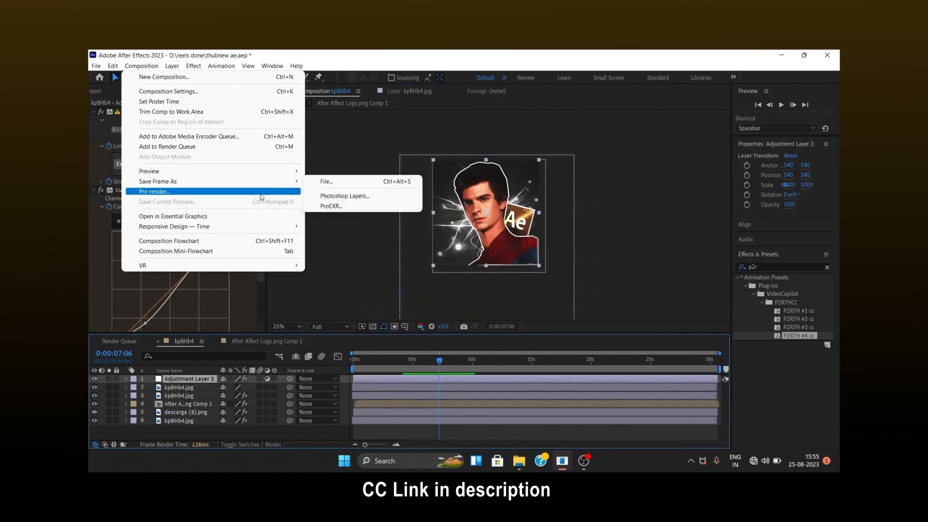
{"action": "left_click", "coordinate": [327, 180]}
{"action": "left_click", "coordinate": [378, 317]}
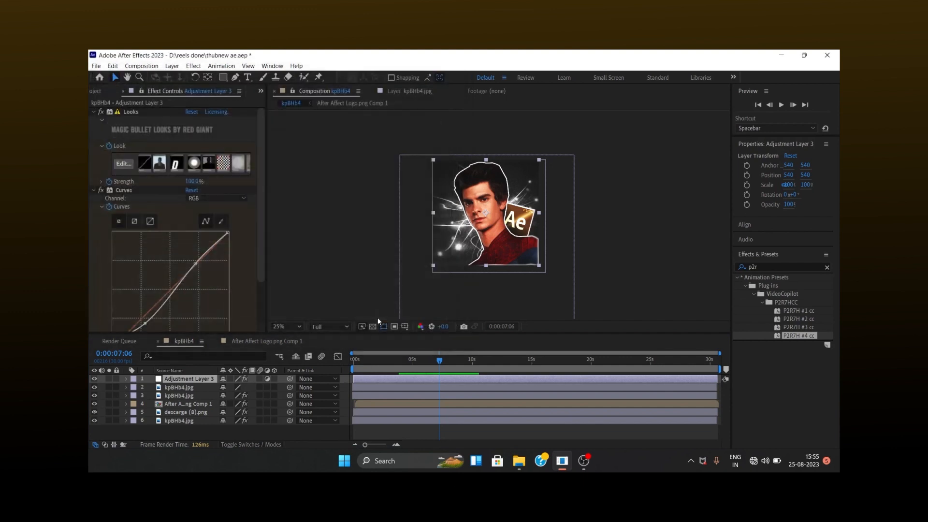
Set the queued frame's output format to PNG Sequence and confirm the output module settings.
{"action": "left_click", "coordinate": [173, 401]}
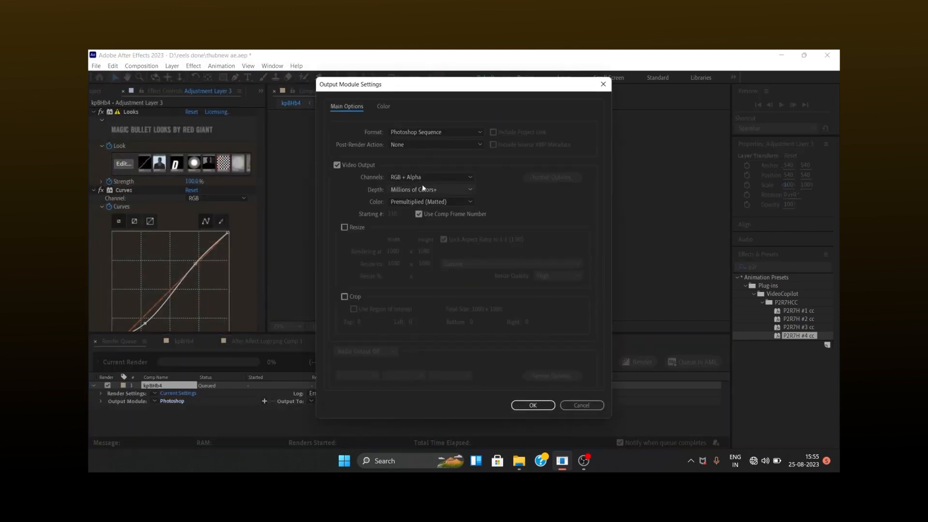
{"action": "left_click", "coordinate": [428, 131]}
{"action": "left_click", "coordinate": [416, 229]}
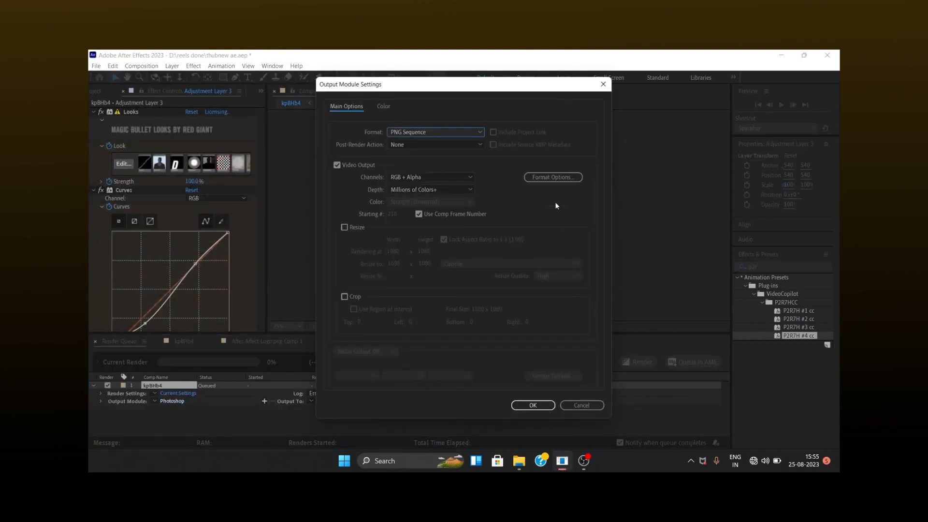
{"action": "left_click", "coordinate": [552, 177]}
{"action": "left_click", "coordinate": [483, 244]}
{"action": "left_click", "coordinate": [480, 265]}
{"action": "left_click", "coordinate": [457, 264]}
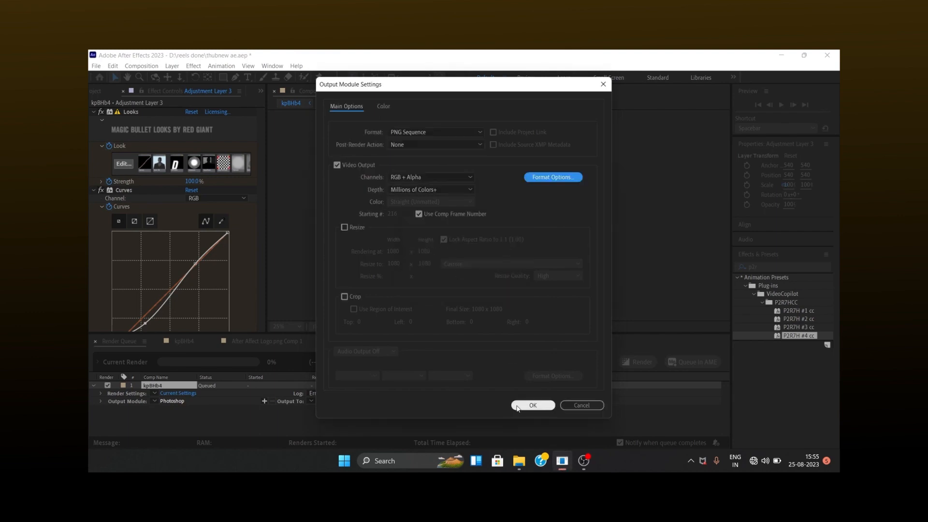
{"action": "left_click", "coordinate": [532, 406]}
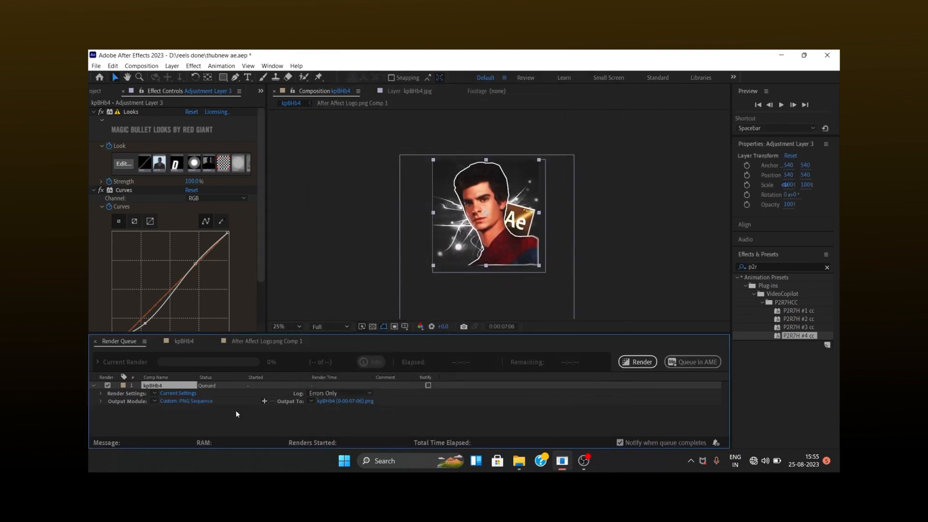
Name the output file P2R7H and save it as a PNG in the reels done folder.
{"action": "left_click", "coordinate": [353, 402]}
{"action": "key", "text": "BackSpace"}
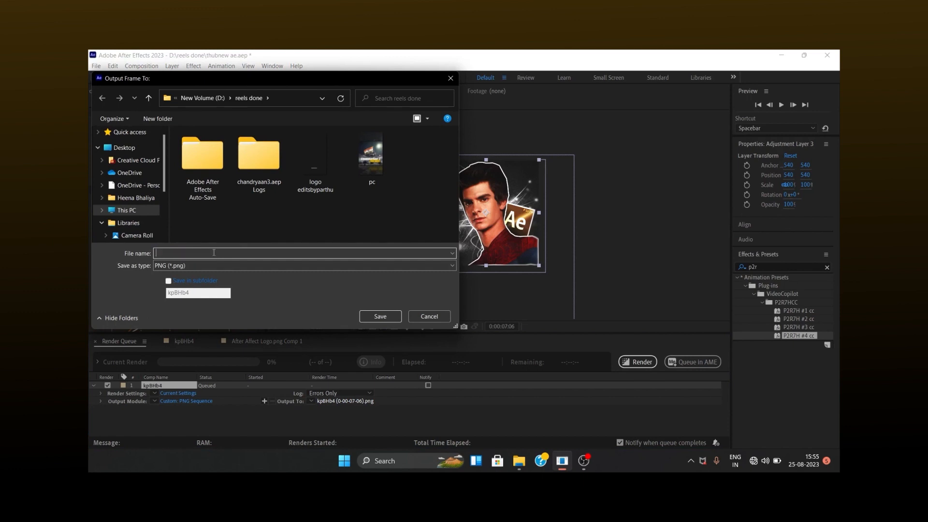
{"action": "type", "text": "P2"}
{"action": "left_click", "coordinate": [395, 316]}
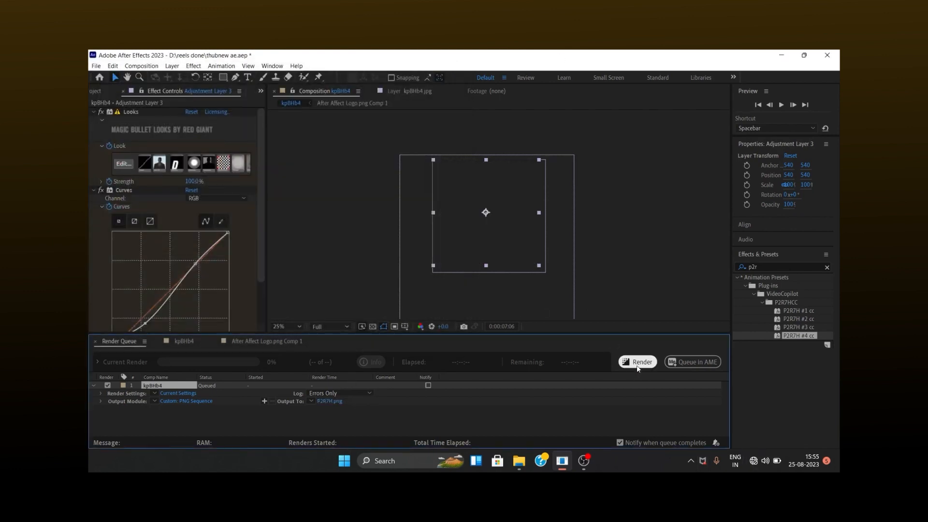